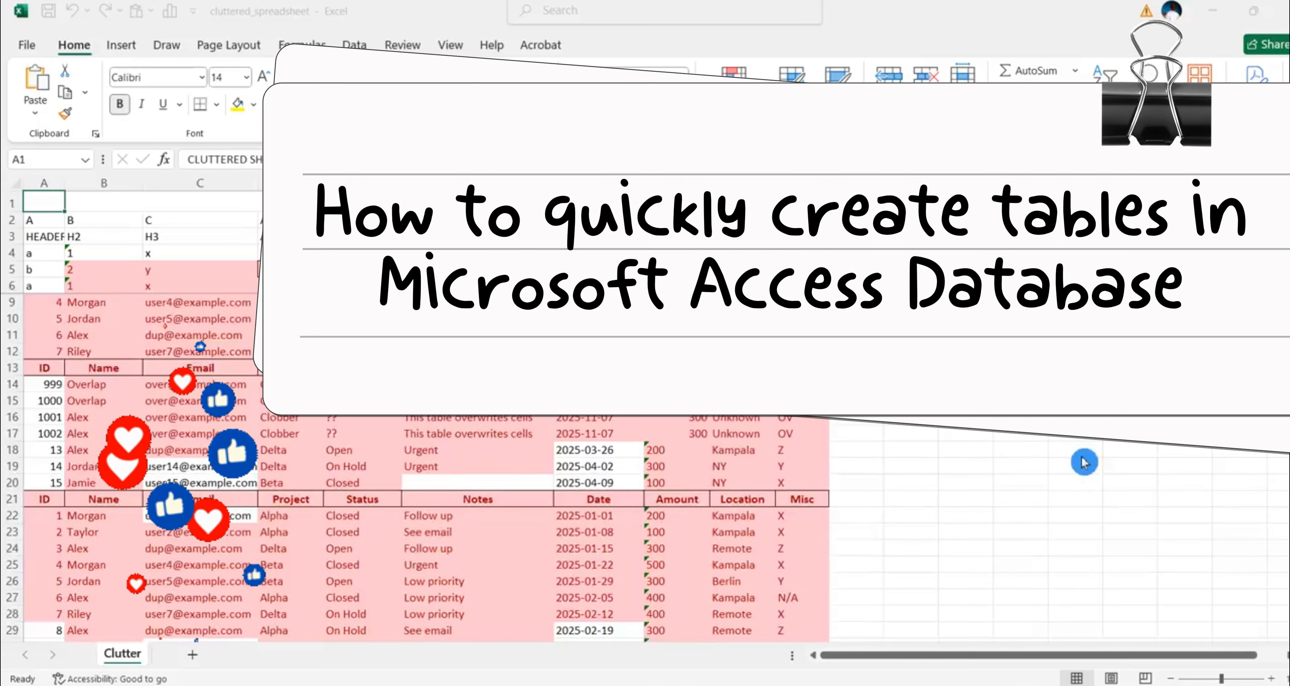
# - Scroll through the cluttered Excel sheet and inspect cells J8 and C7
pyautogui.scroll(-2, 1084, 462)
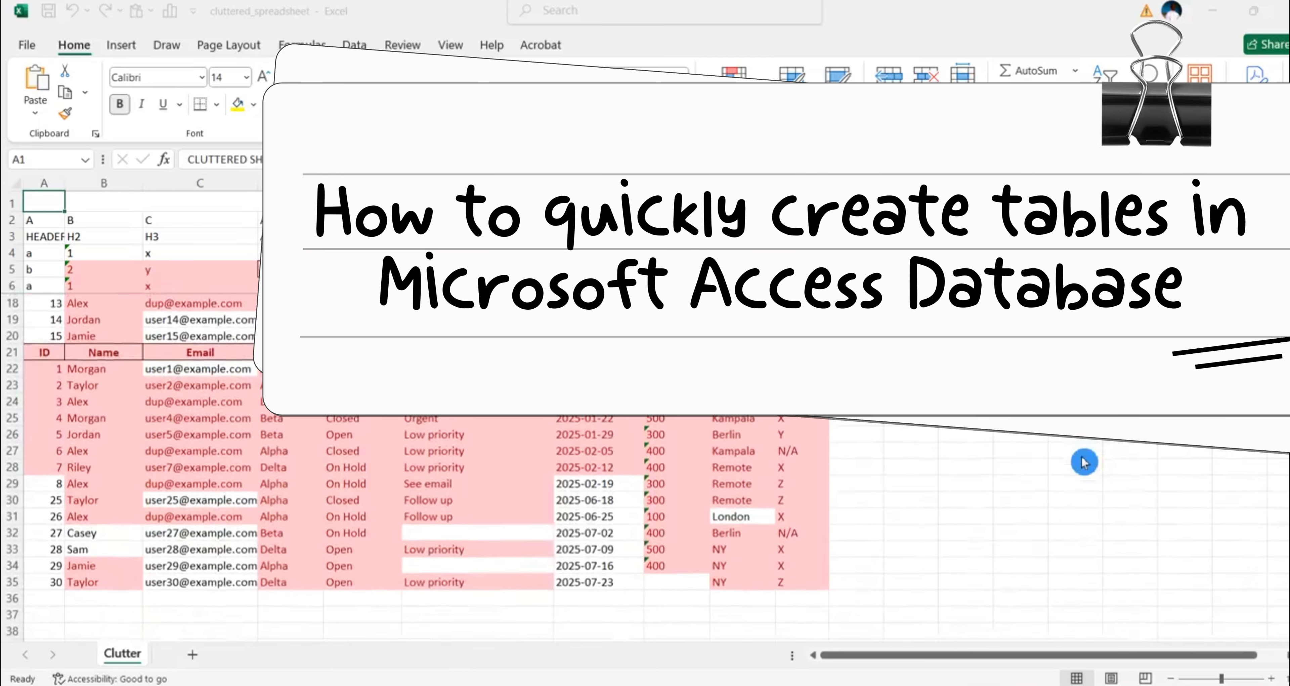
pyautogui.scroll(-2, 1085, 461)
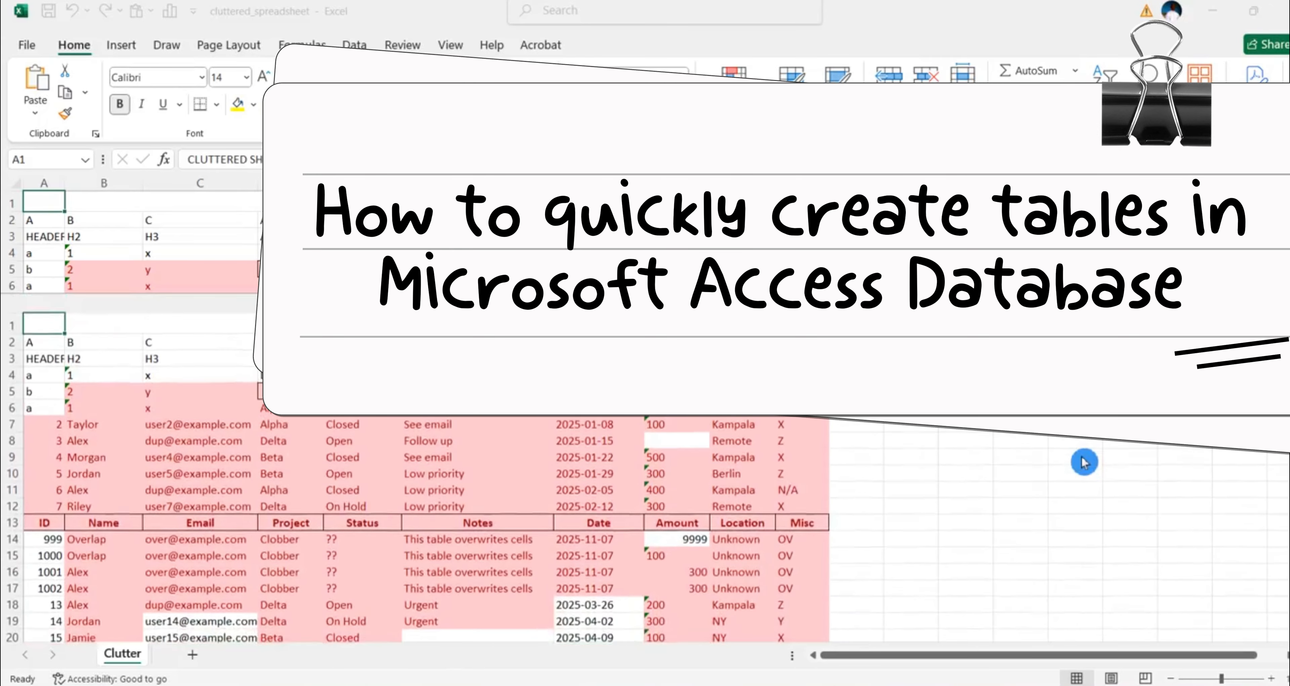
pyautogui.scroll(2, 1085, 461)
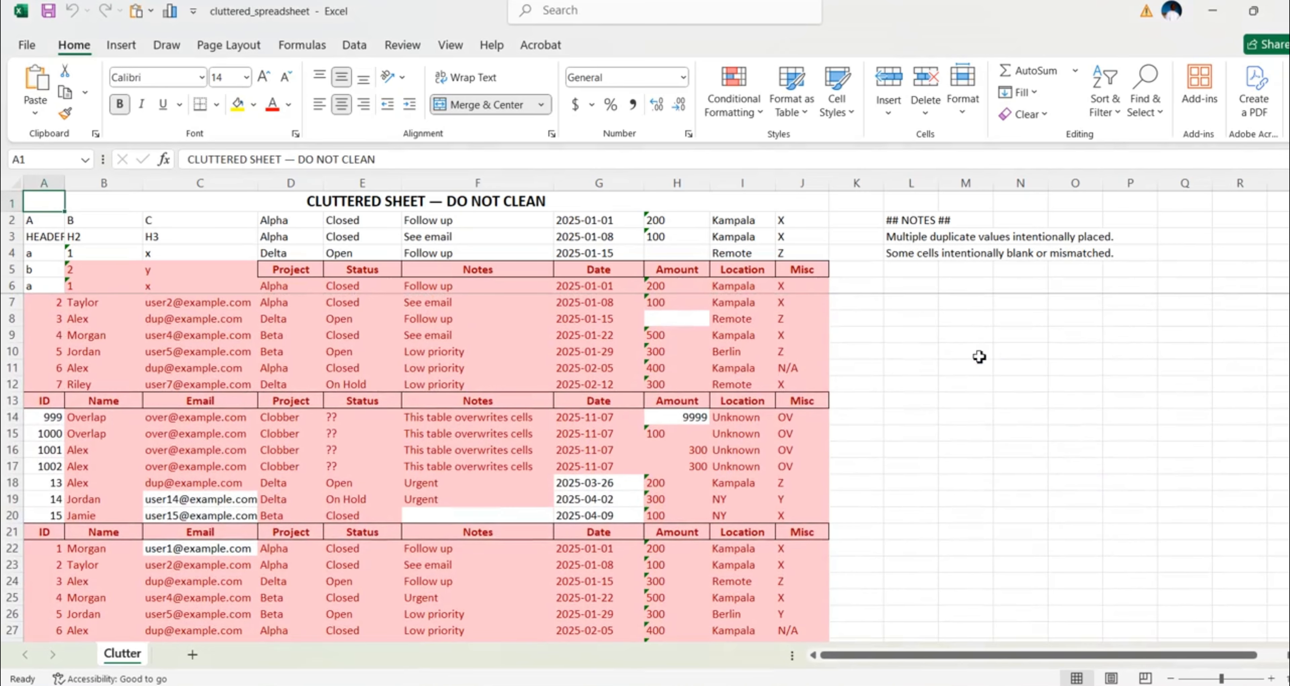
pyautogui.click(826, 324)
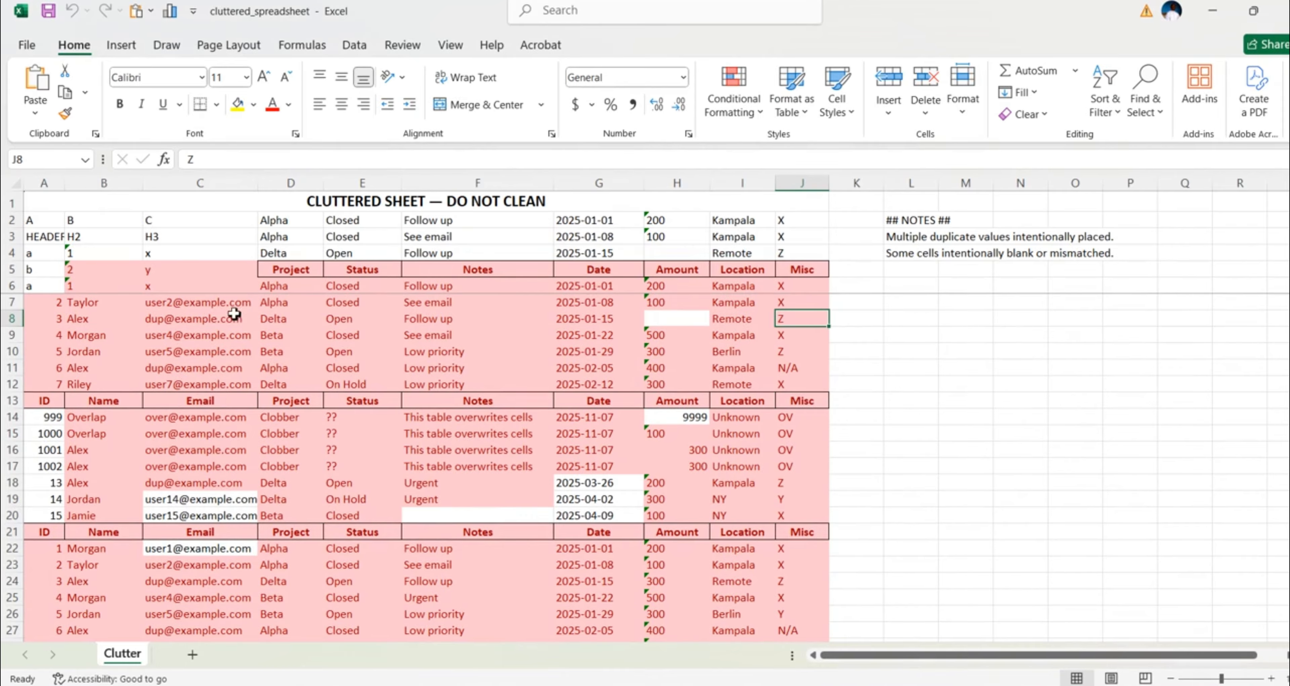
pyautogui.click(226, 305)
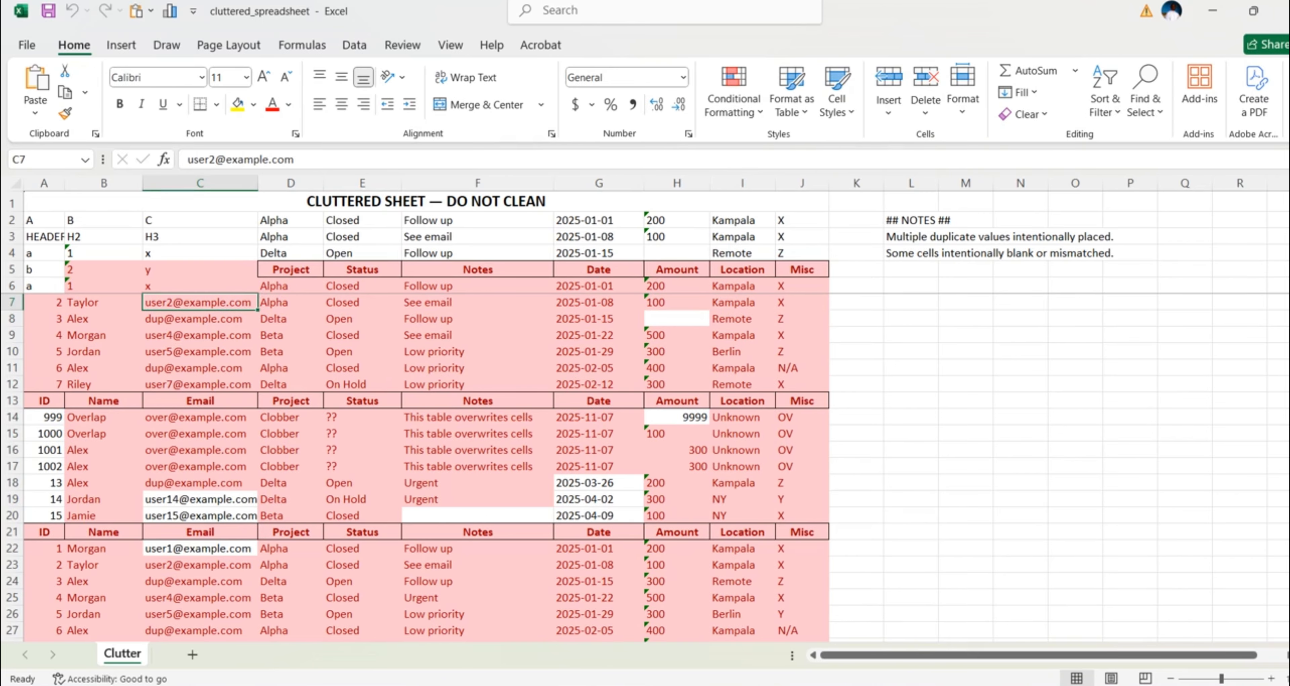
pyautogui.scroll(-3, 1085, 462)
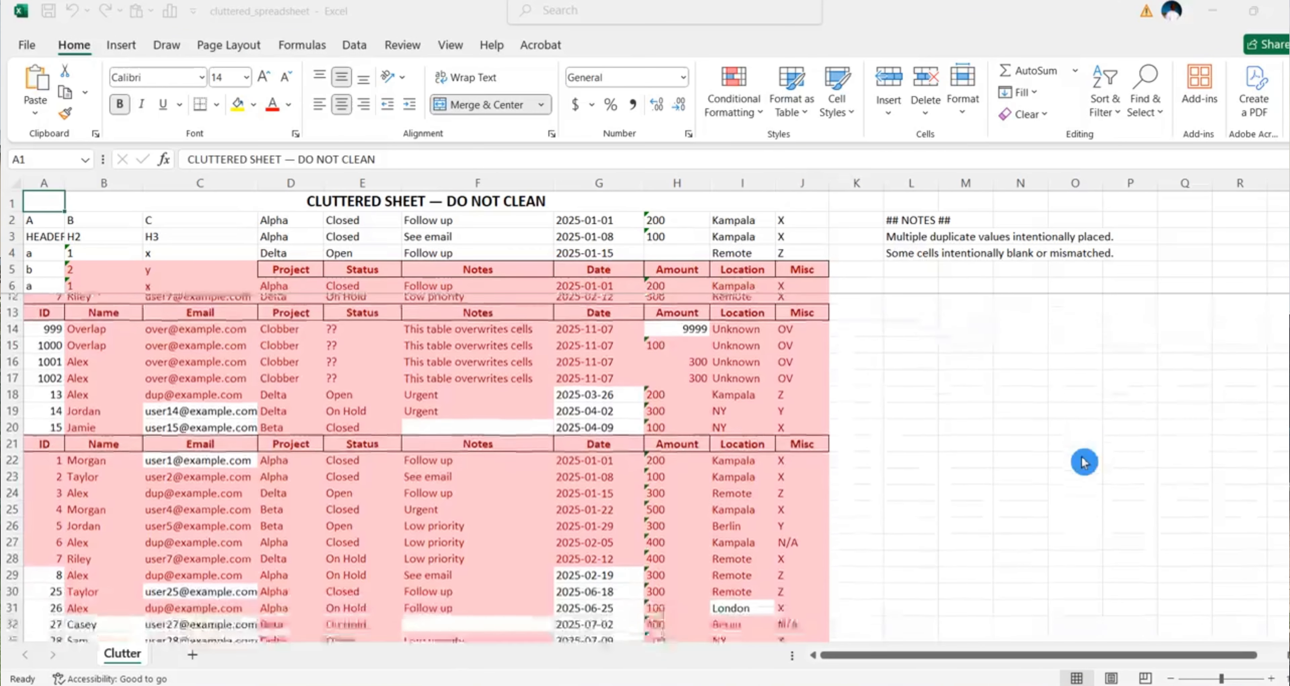
pyautogui.scroll(5, 1085, 463)
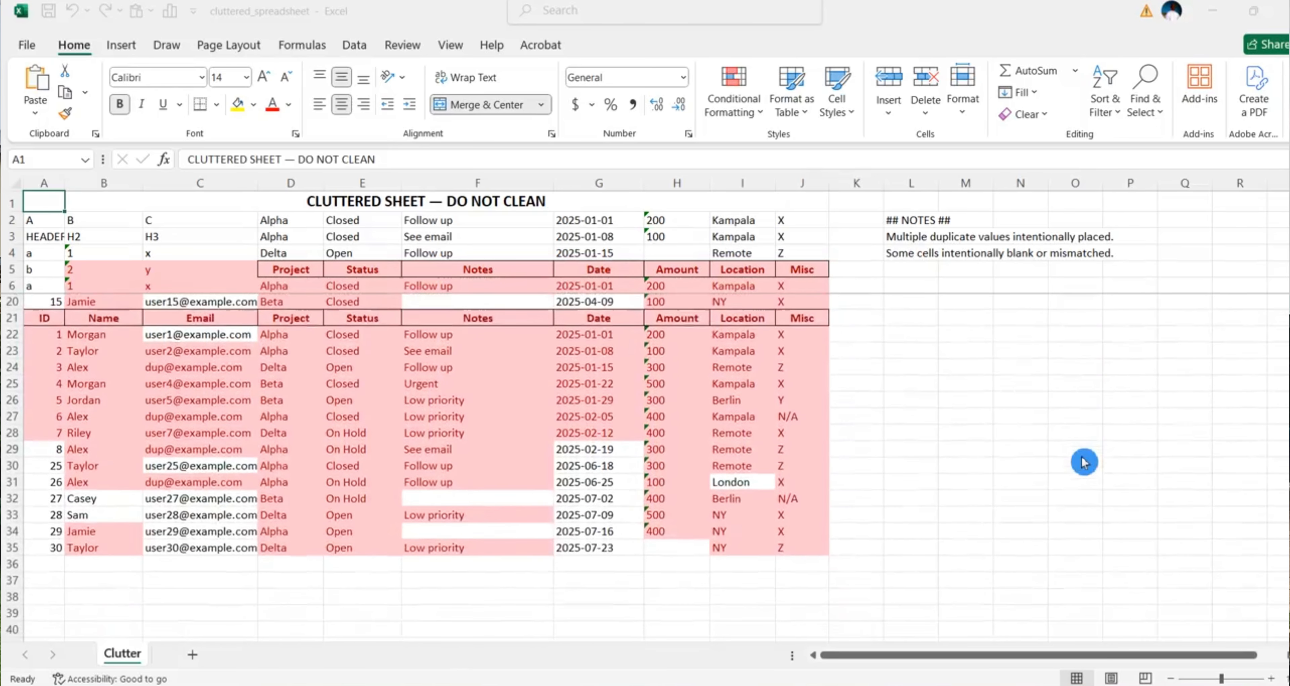
pyautogui.scroll(1, 1085, 462)
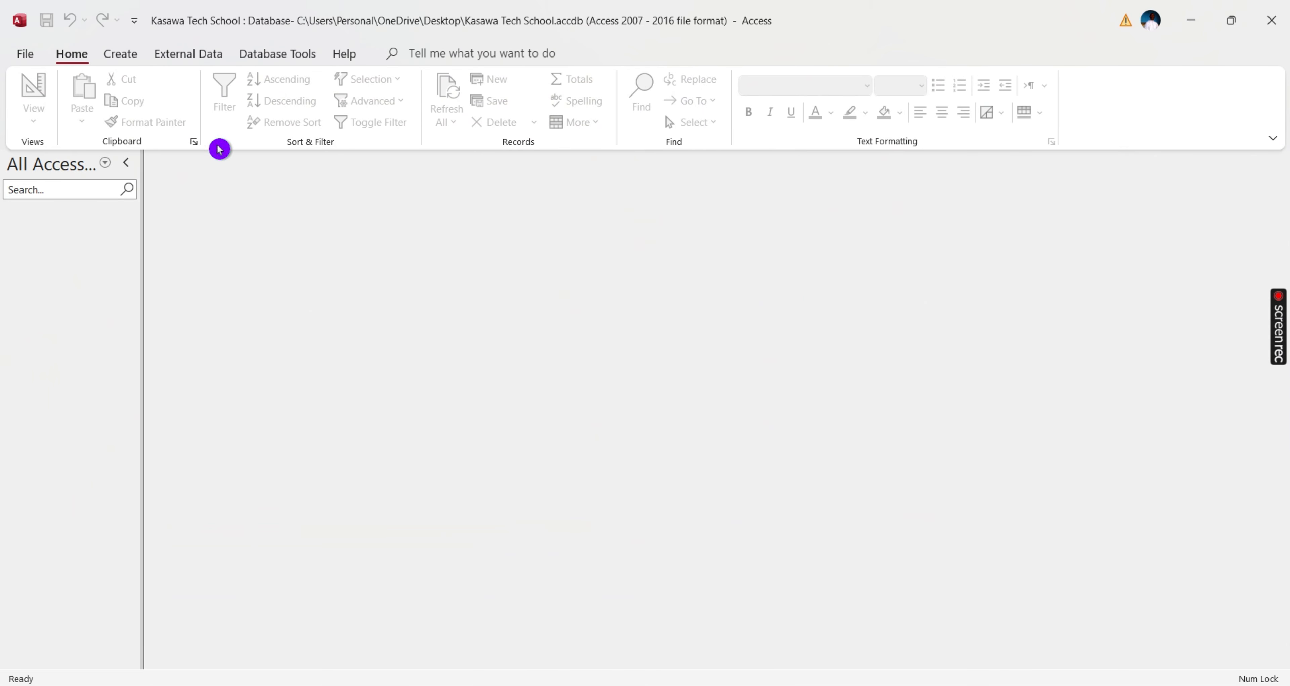
pyautogui.click(120, 64)
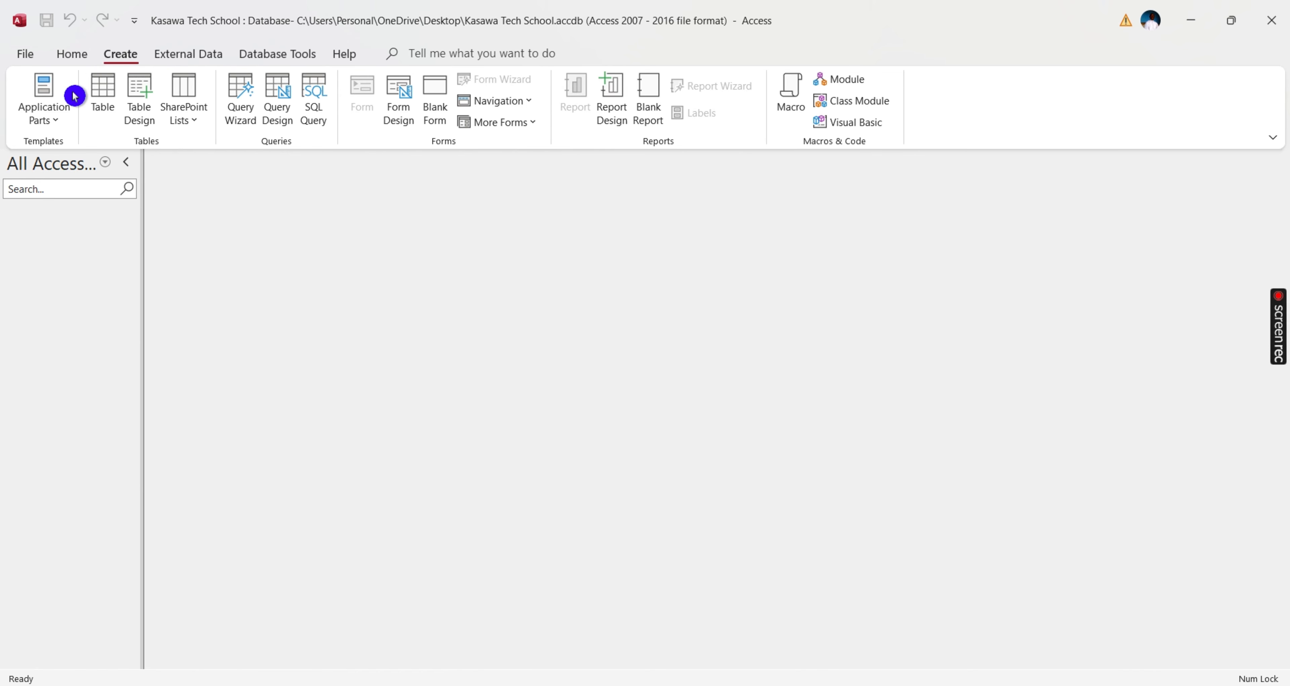
pyautogui.click(105, 106)
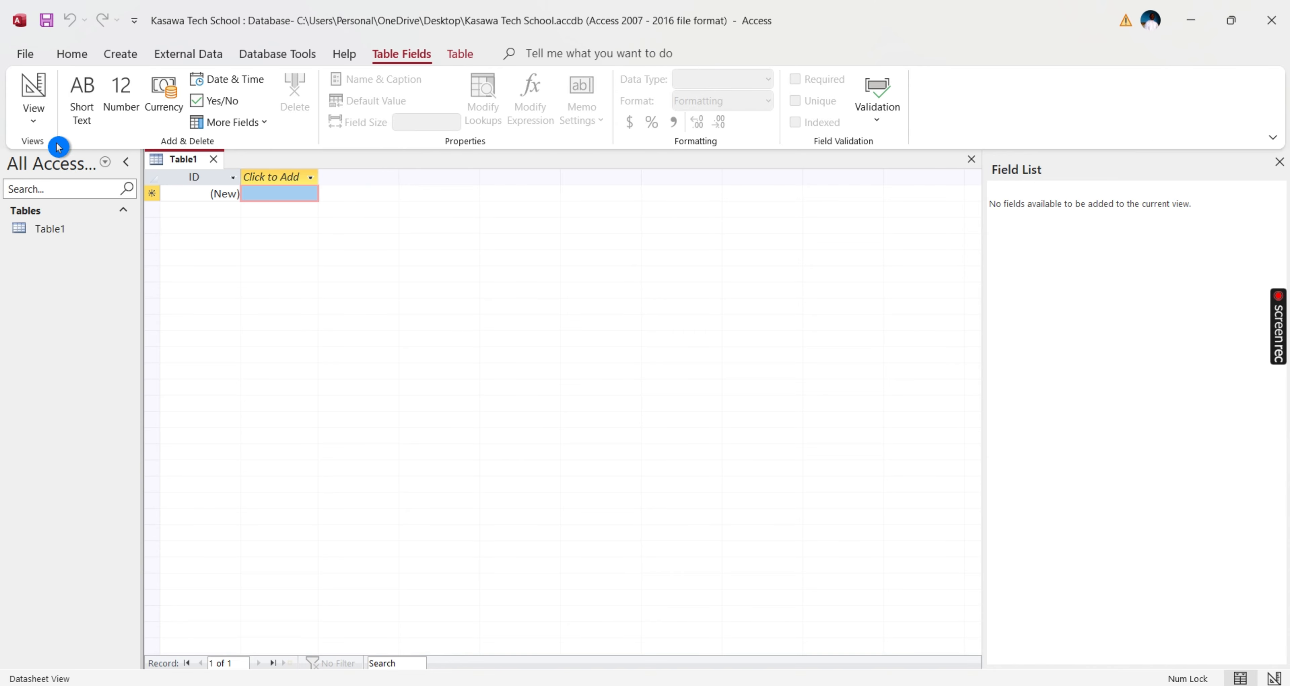
pyautogui.click(30, 123)
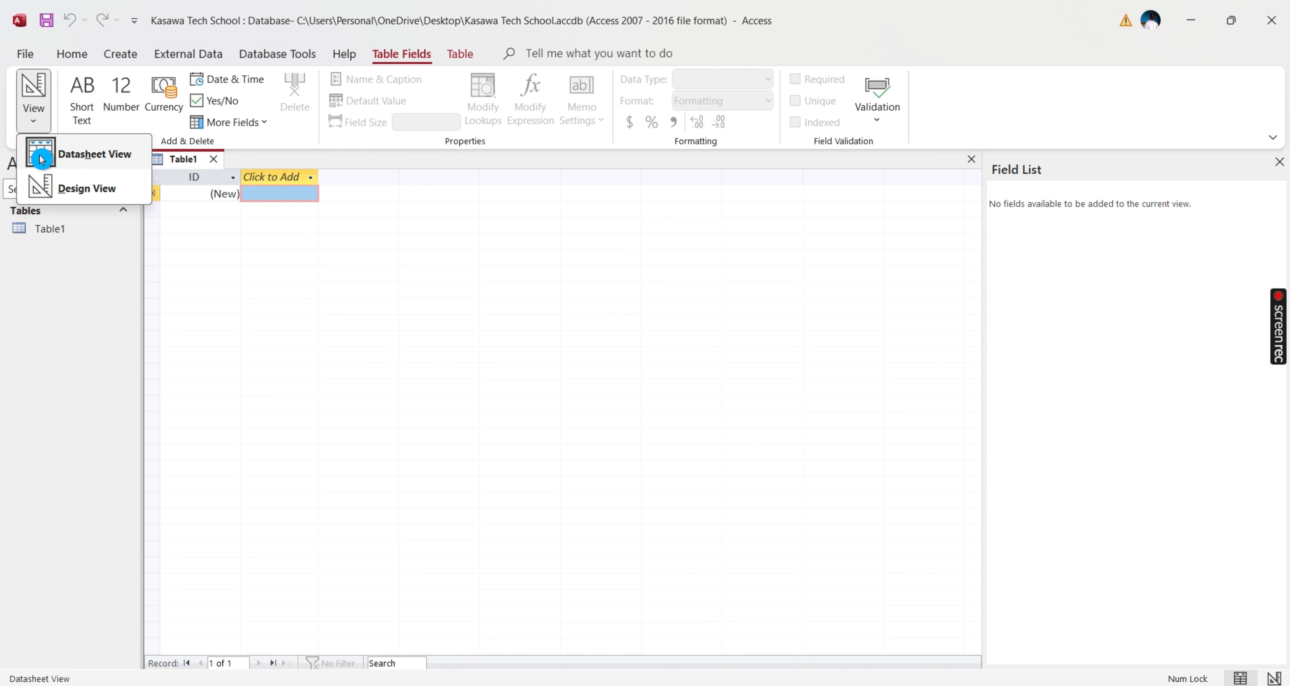
pyautogui.click(86, 194)
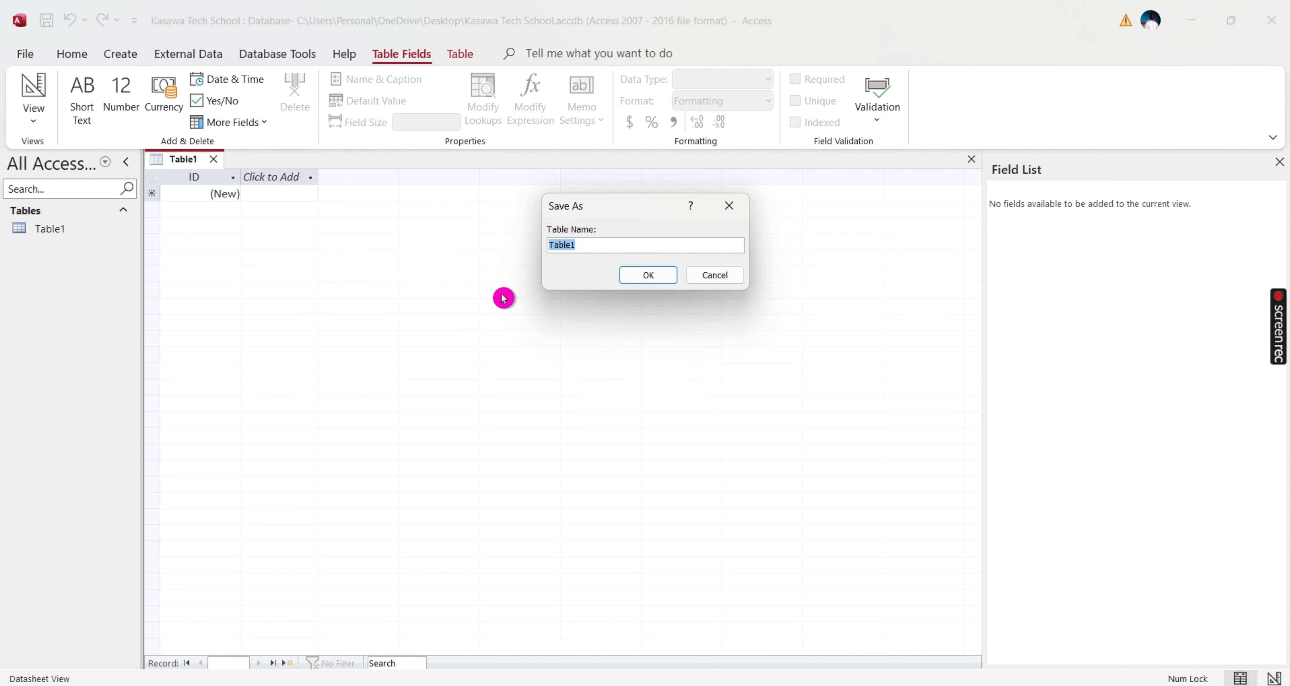
pyautogui.press('BackSpace')
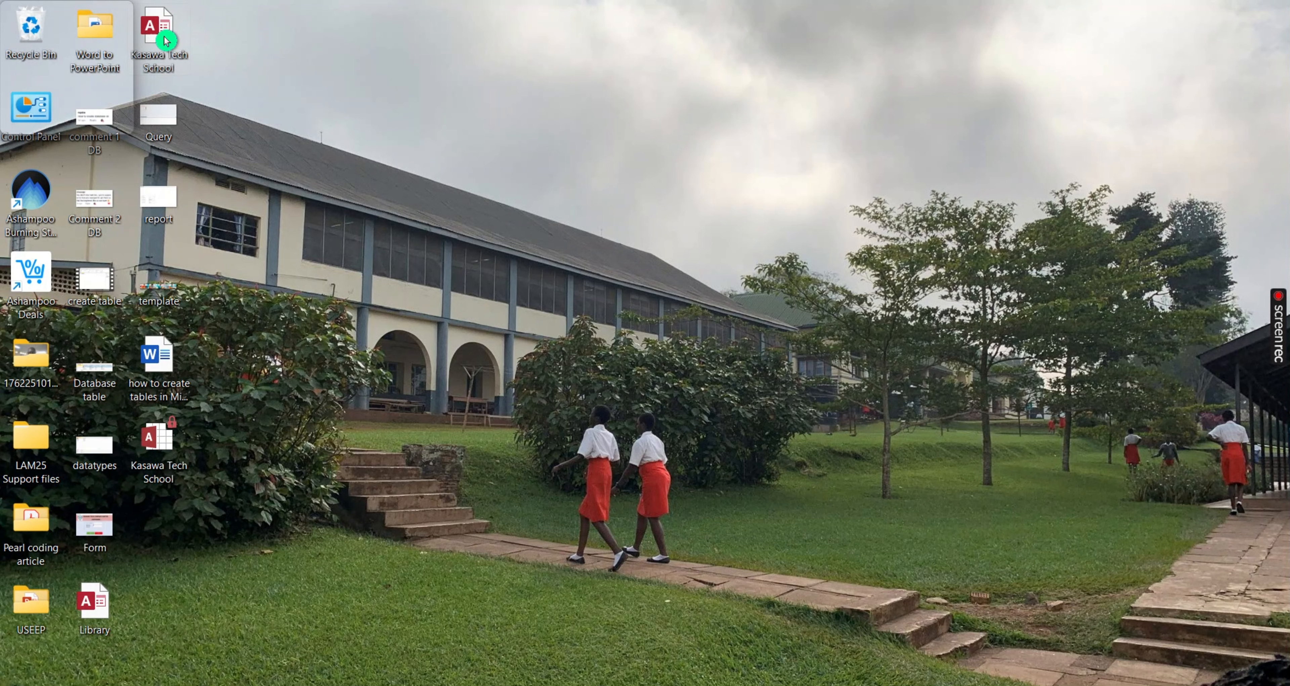
# - Open the Kasawa Tech School database and create a new blank table in Design View
pyautogui.doubleClick(166, 41)
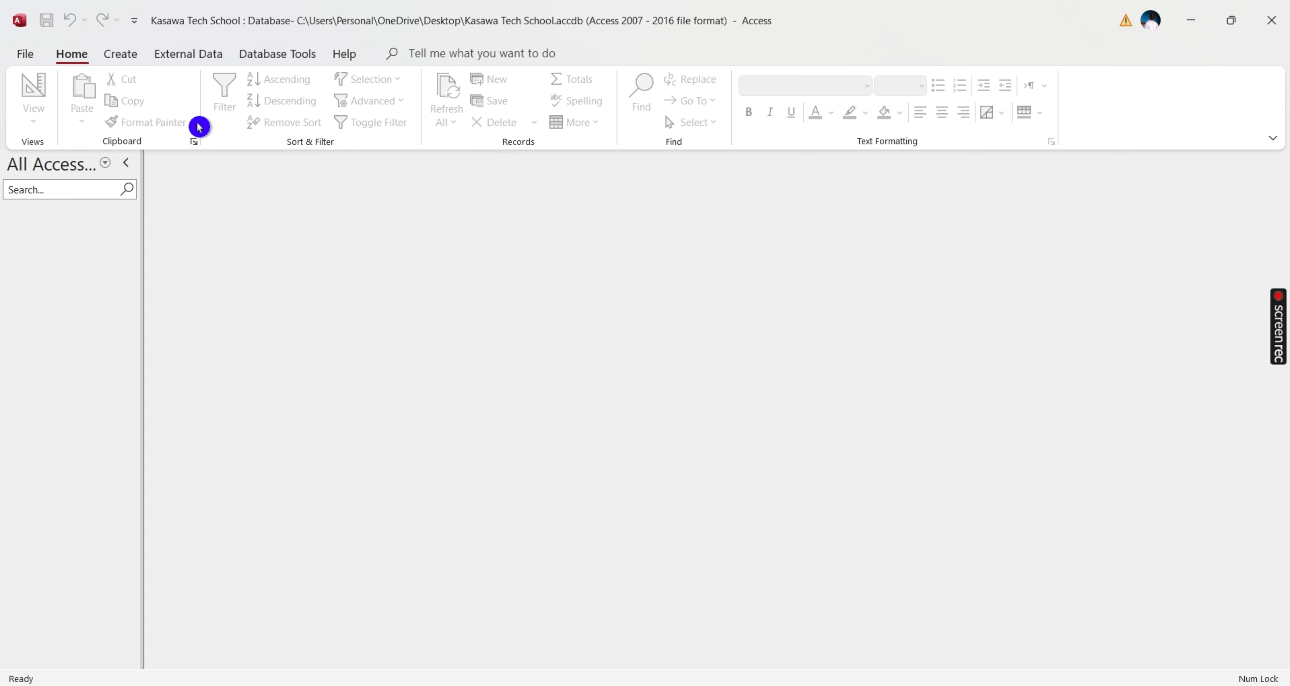
pyautogui.click(122, 59)
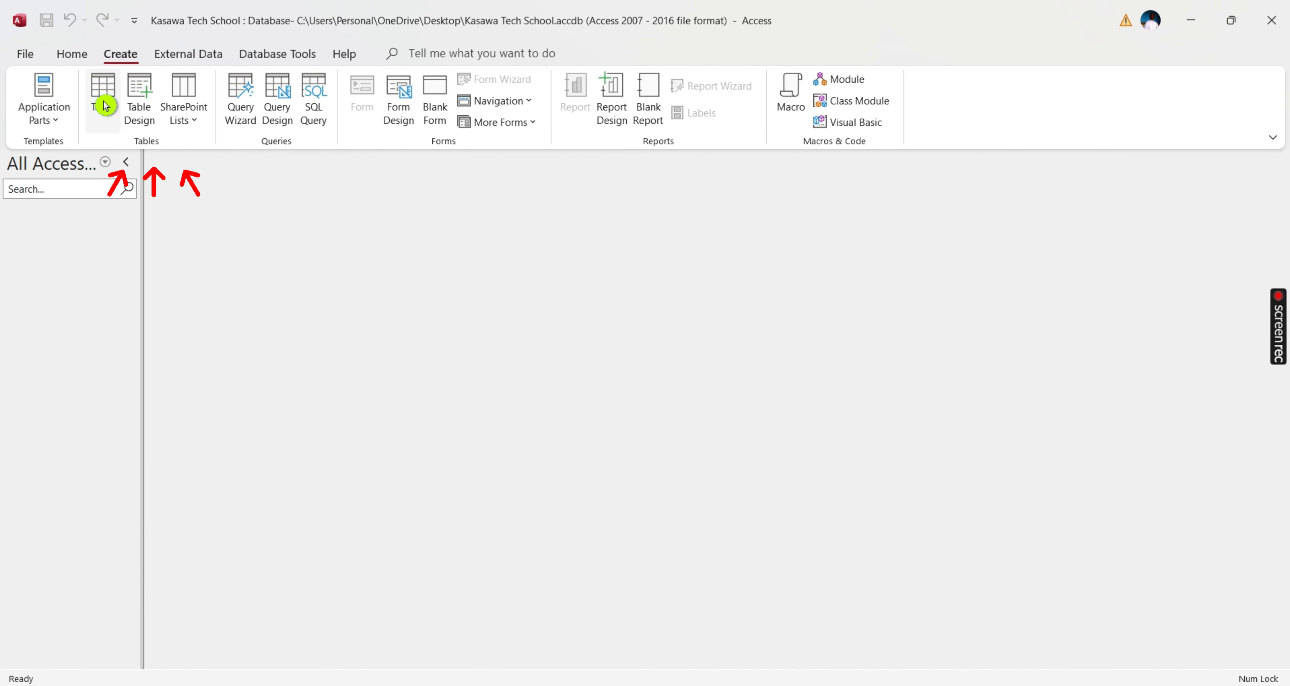
pyautogui.click(95, 91)
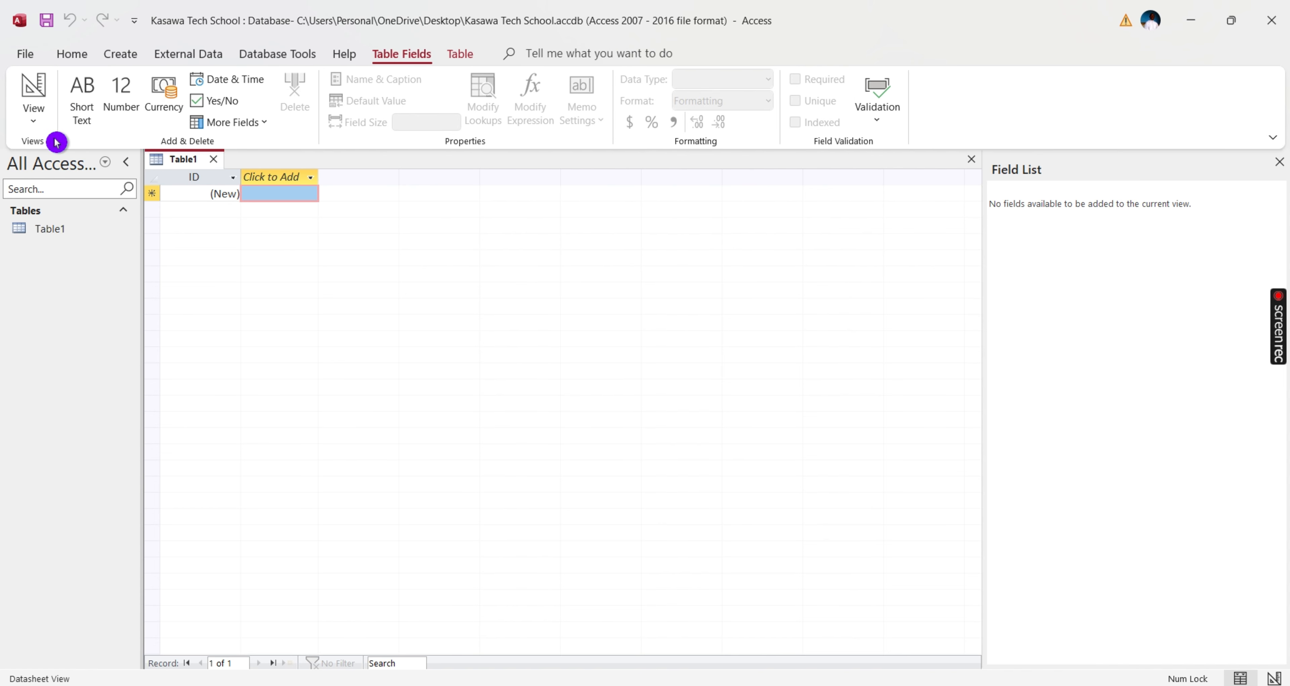
pyautogui.click(36, 122)
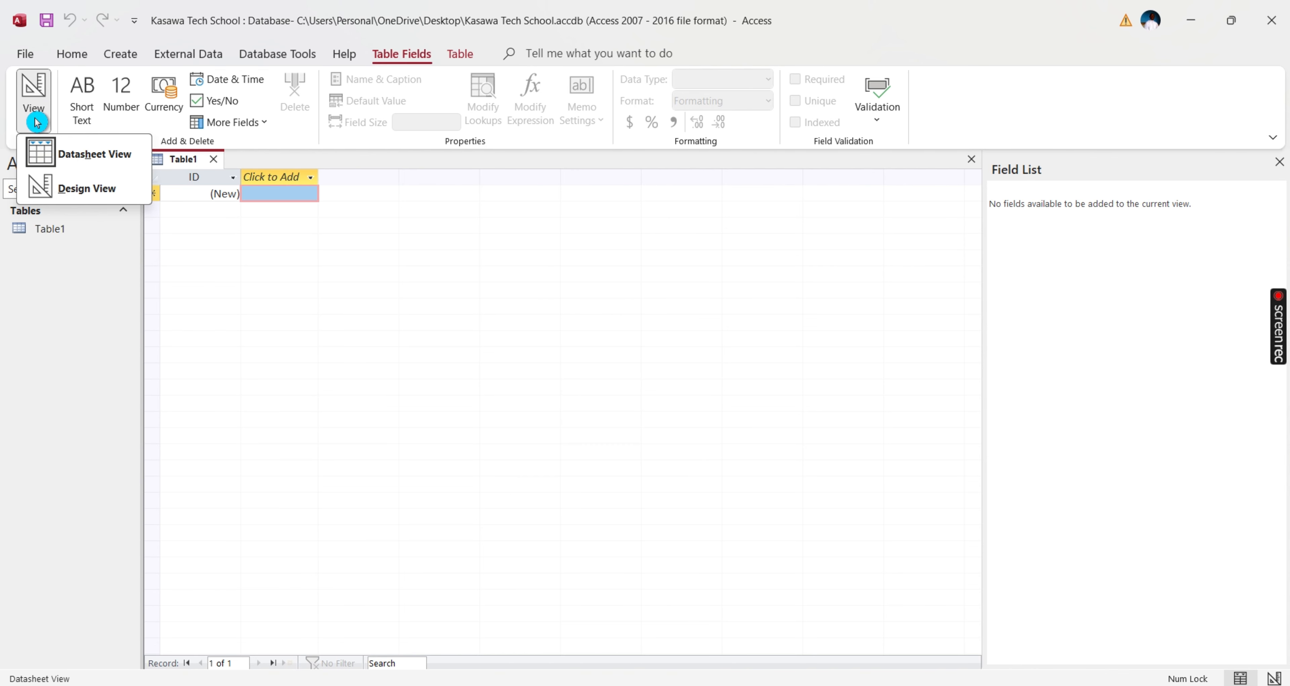
pyautogui.click(90, 191)
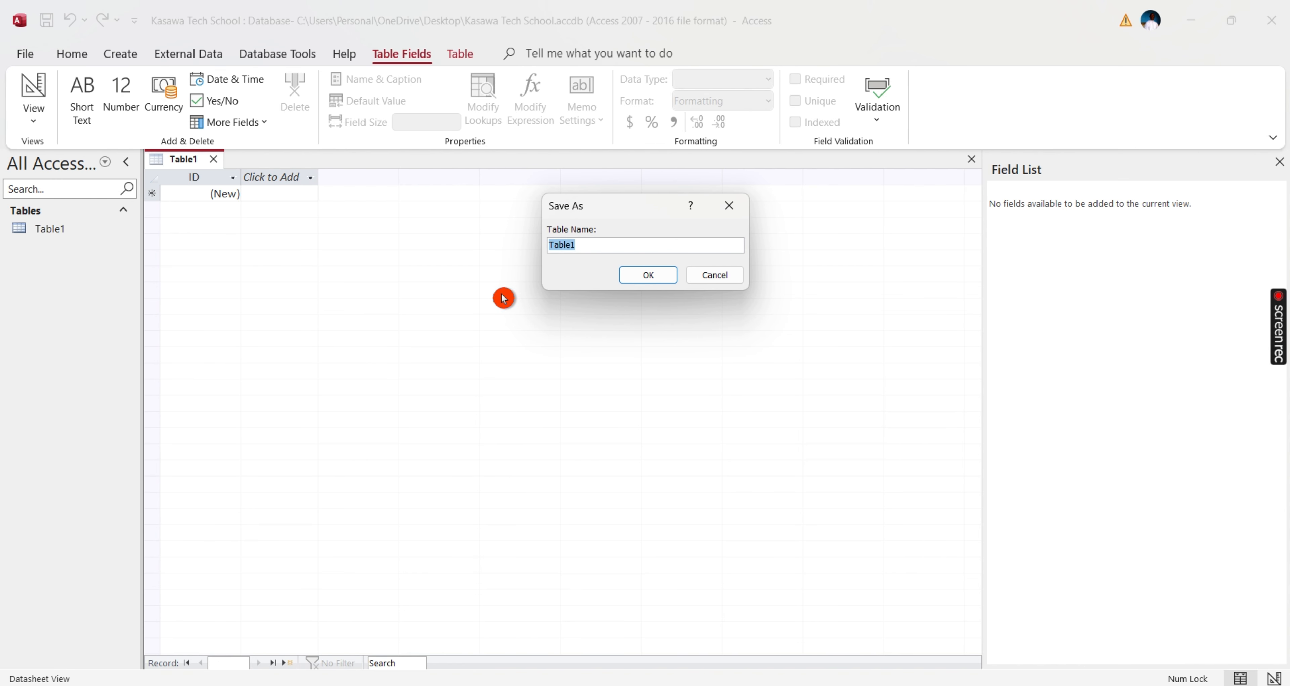
# - Save the new table as 'Customer table' and select it in the object list
pyautogui.press('capslock')
pyautogui.write('C')
pyautogui.press('capslock')
pyautogui.write('ust')
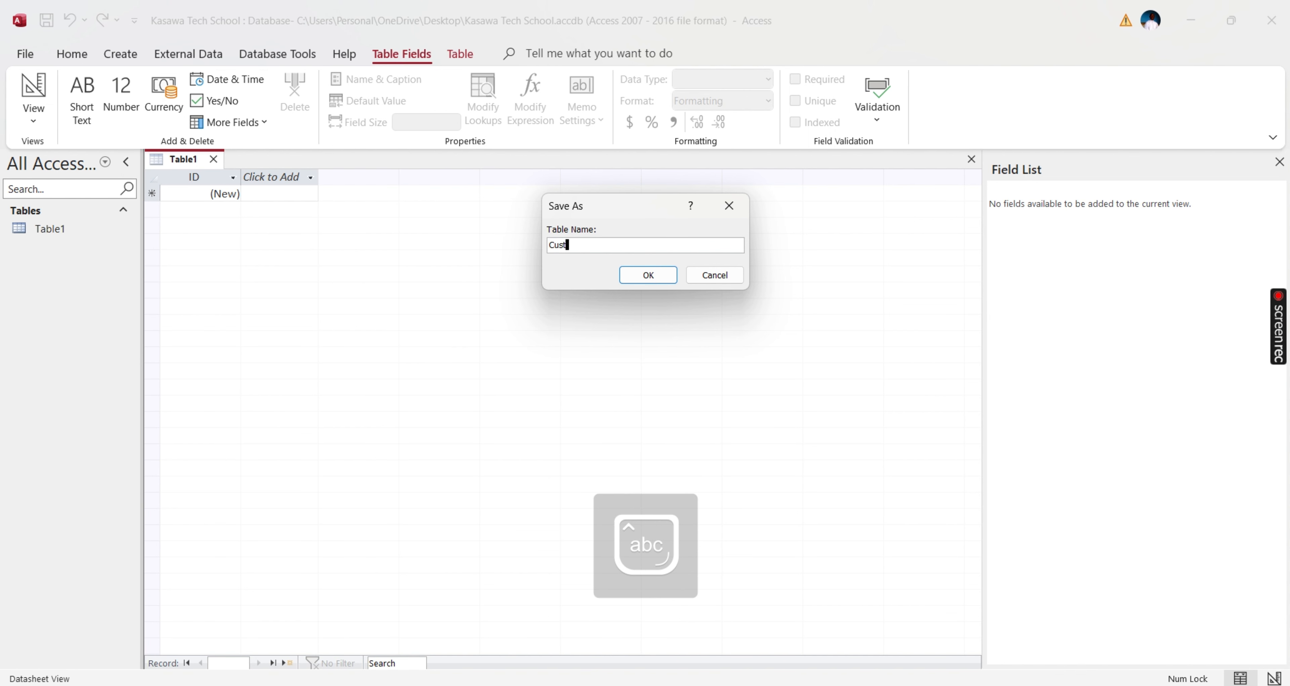
pyautogui.write('omer table')
pyautogui.click(640, 276)
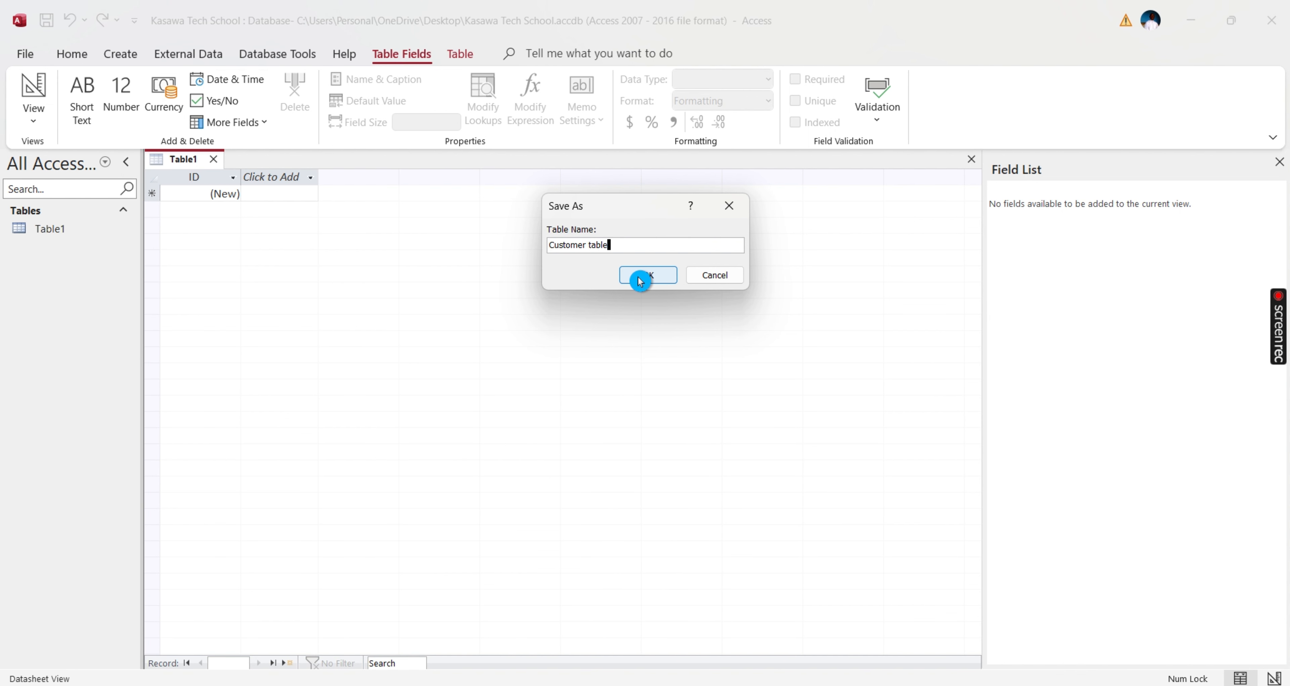
pyautogui.click(88, 235)
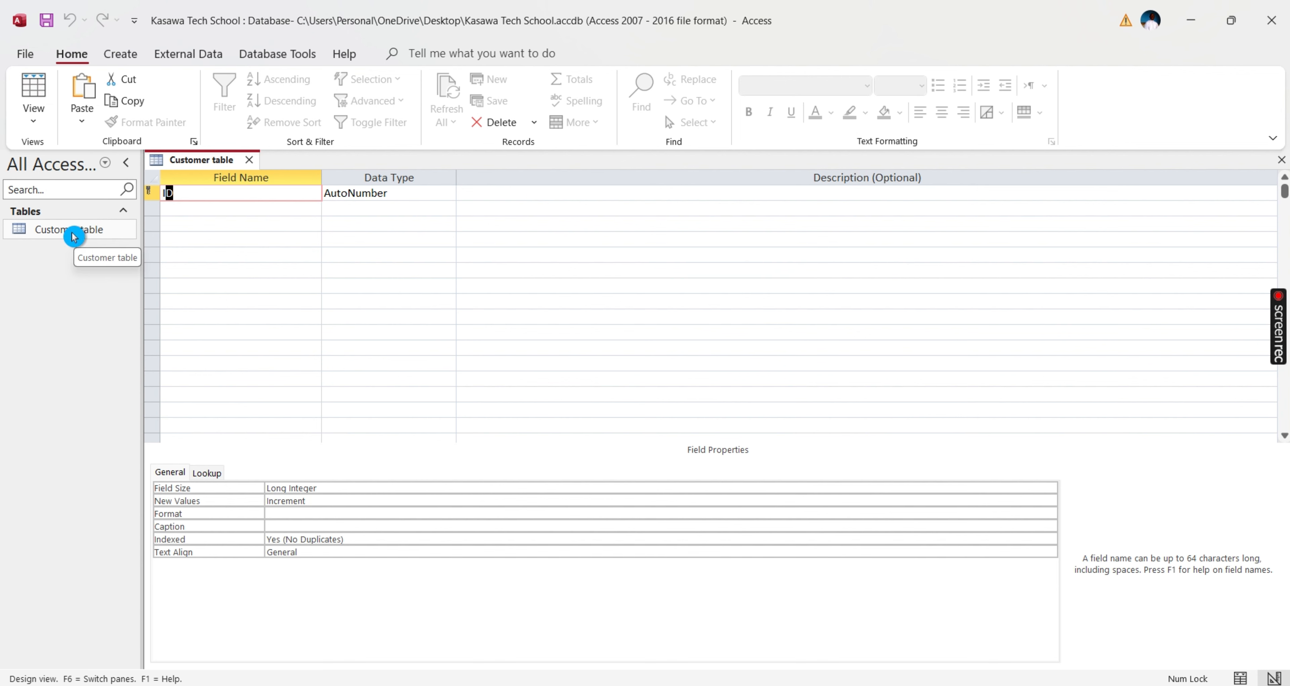
# - Rename the first field from ID to CustomerID, keeping its AutoNumber type
pyautogui.click(74, 249)
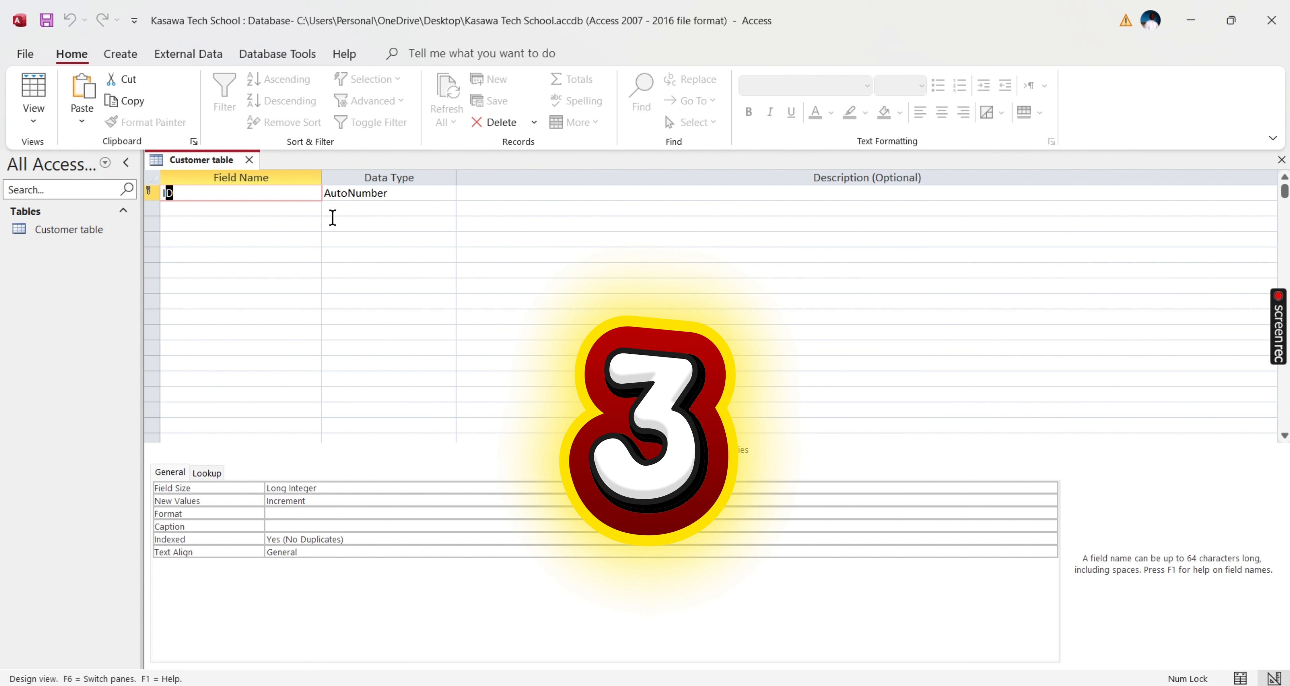
pyautogui.click(213, 194)
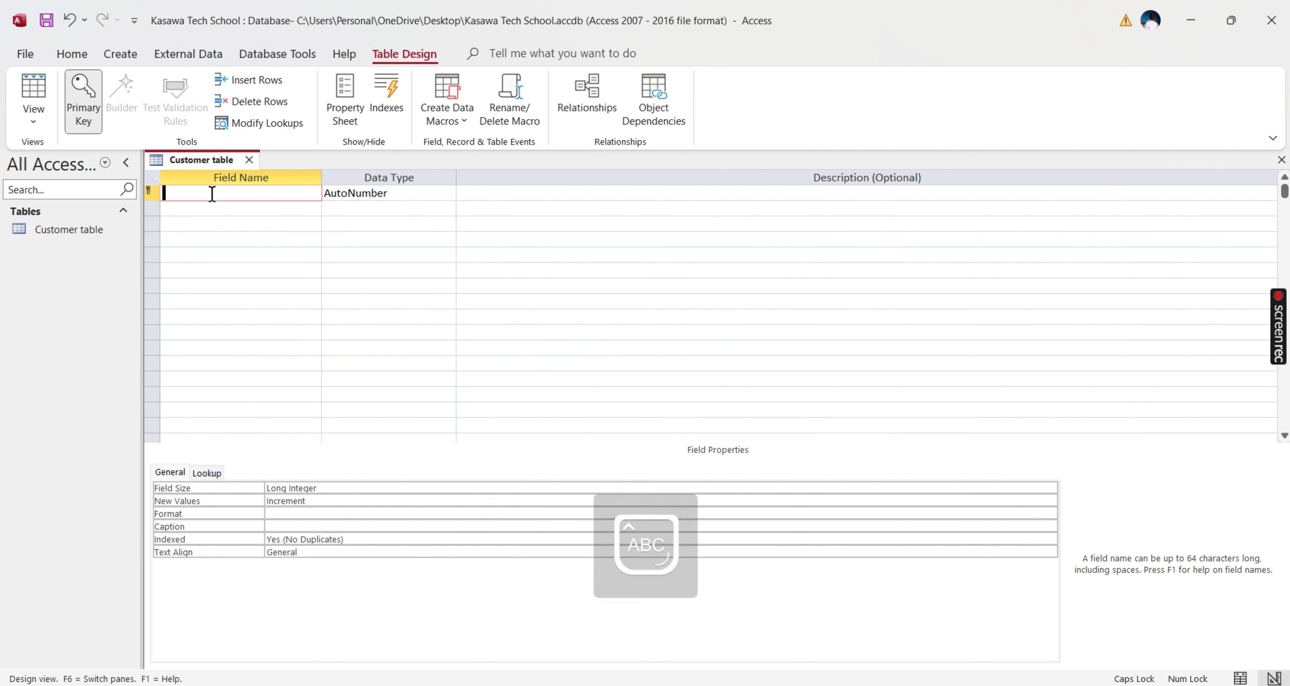
pyautogui.write('Customer')
pyautogui.press('capslock')
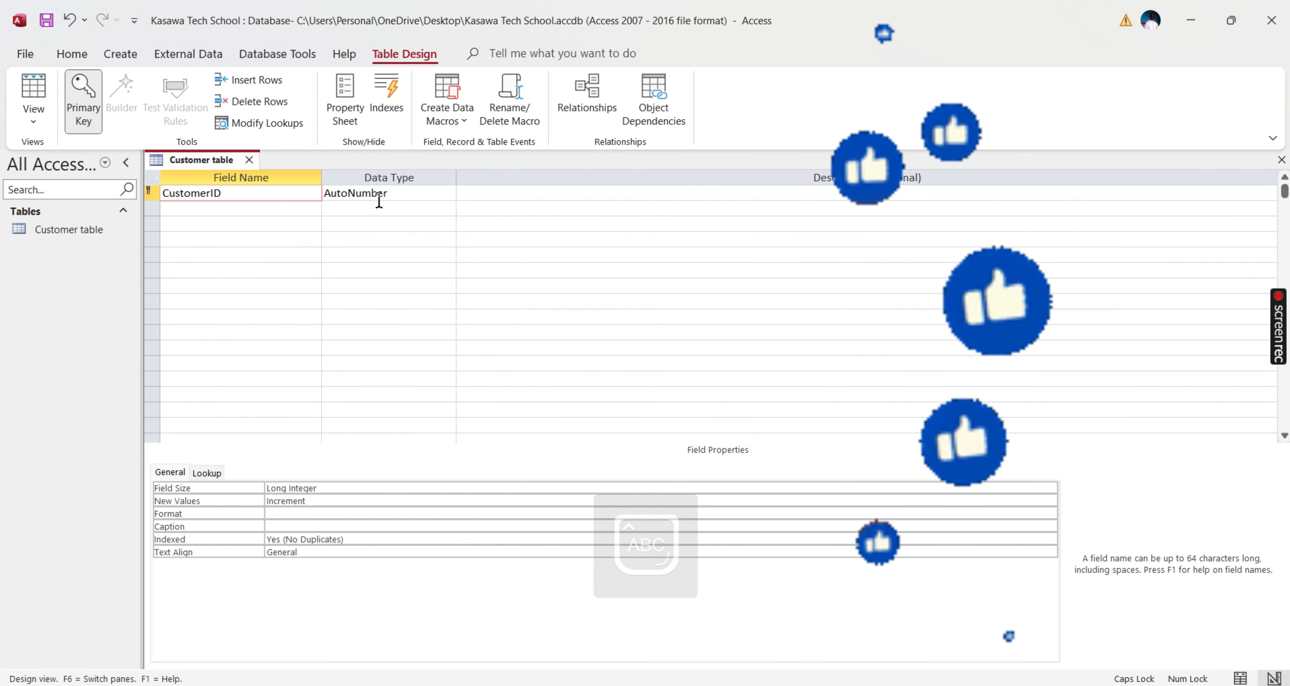
# - Add a CustomerName field below CustomerID as Short Text
pyautogui.click(292, 207)
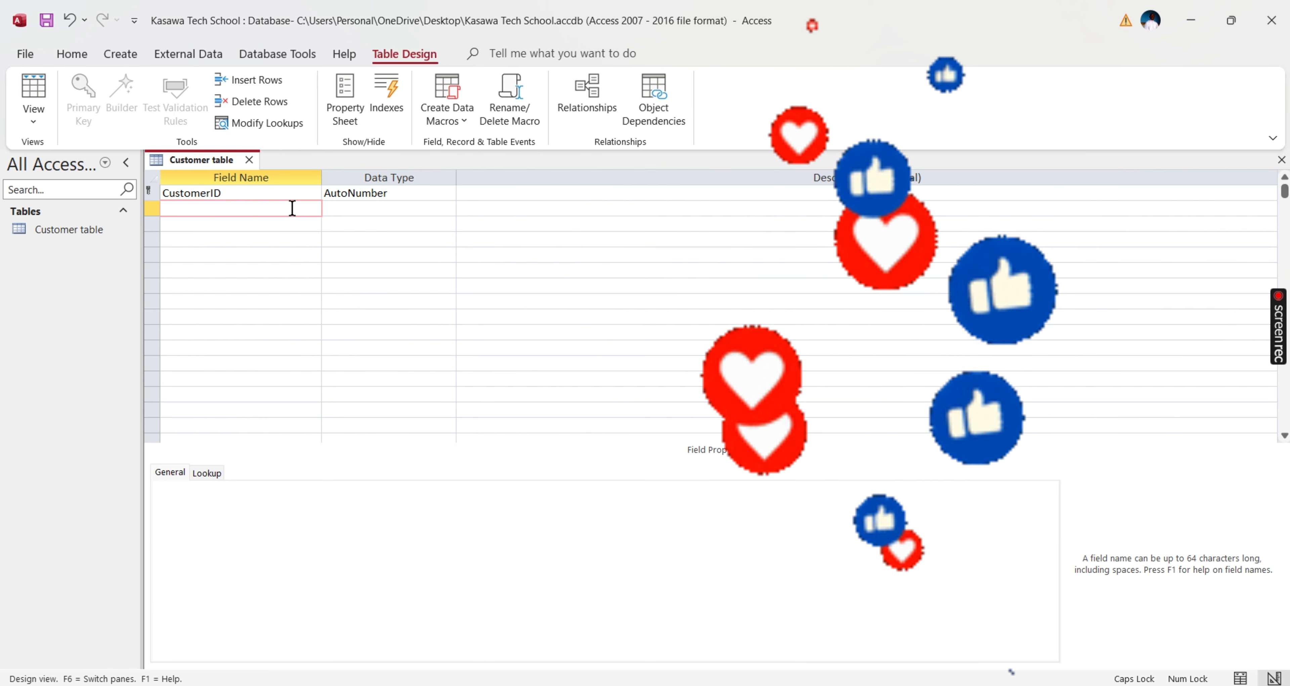
pyautogui.write('C')
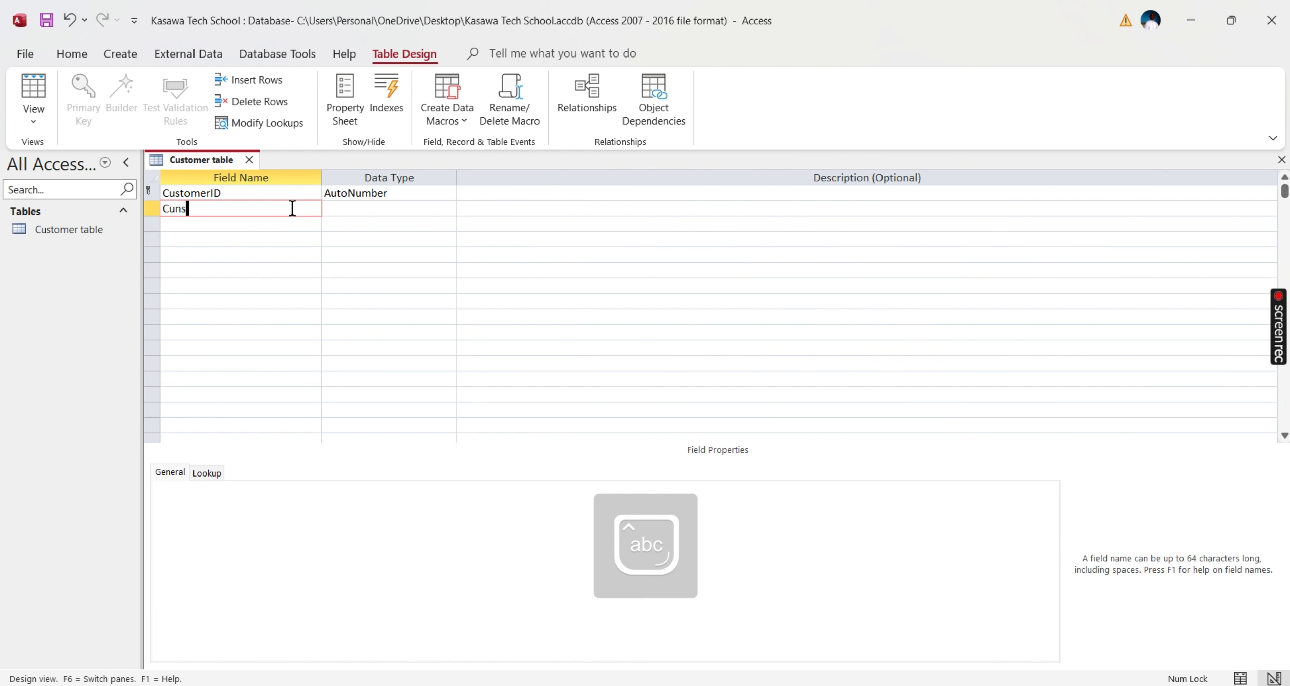
pyautogui.write('ustomerName')
pyautogui.click(446, 214)
pyautogui.click(452, 215)
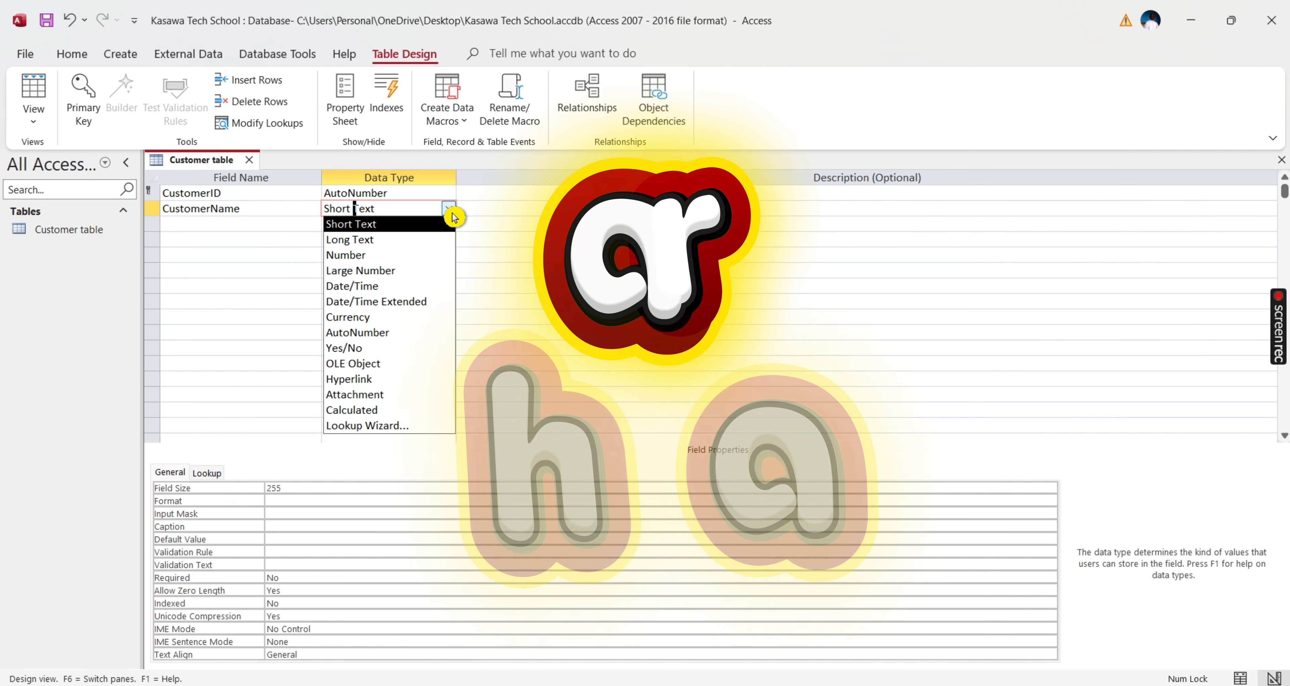
# - Add a third field named Telephone number as Short Text
pyautogui.click(248, 224)
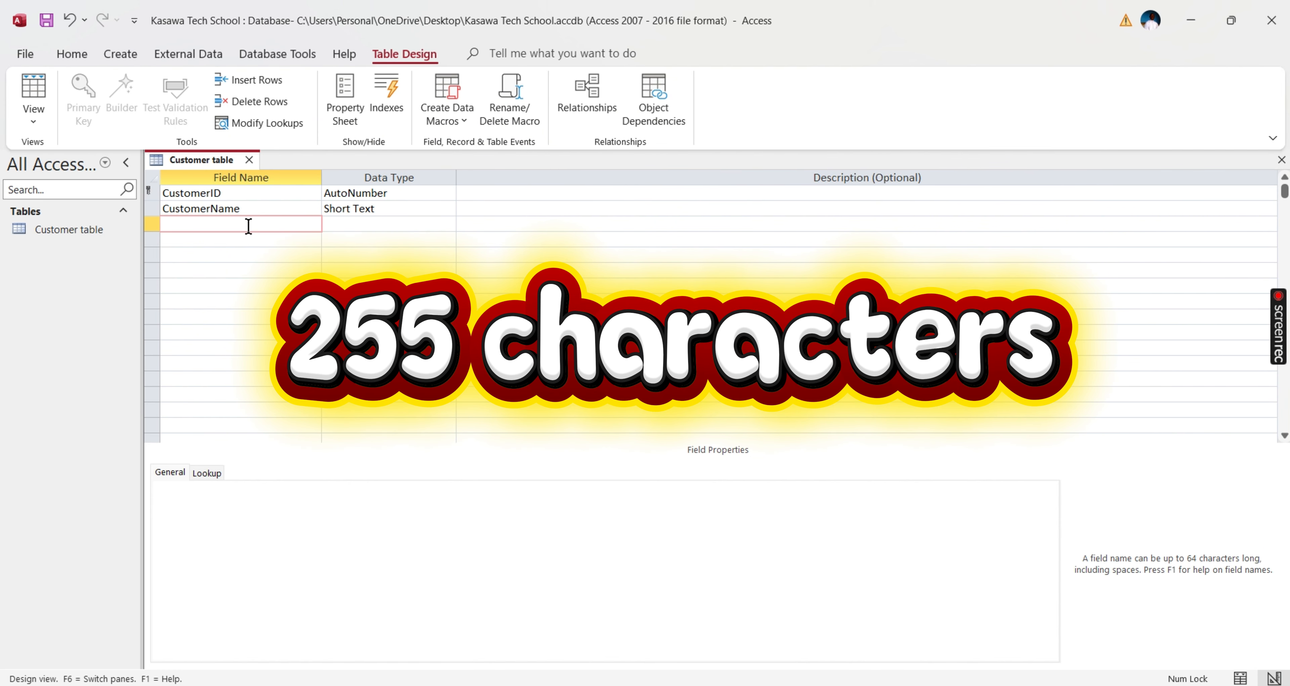
pyautogui.press('capslock')
pyautogui.write('T')
pyautogui.press('capslock')
pyautogui.write('el')
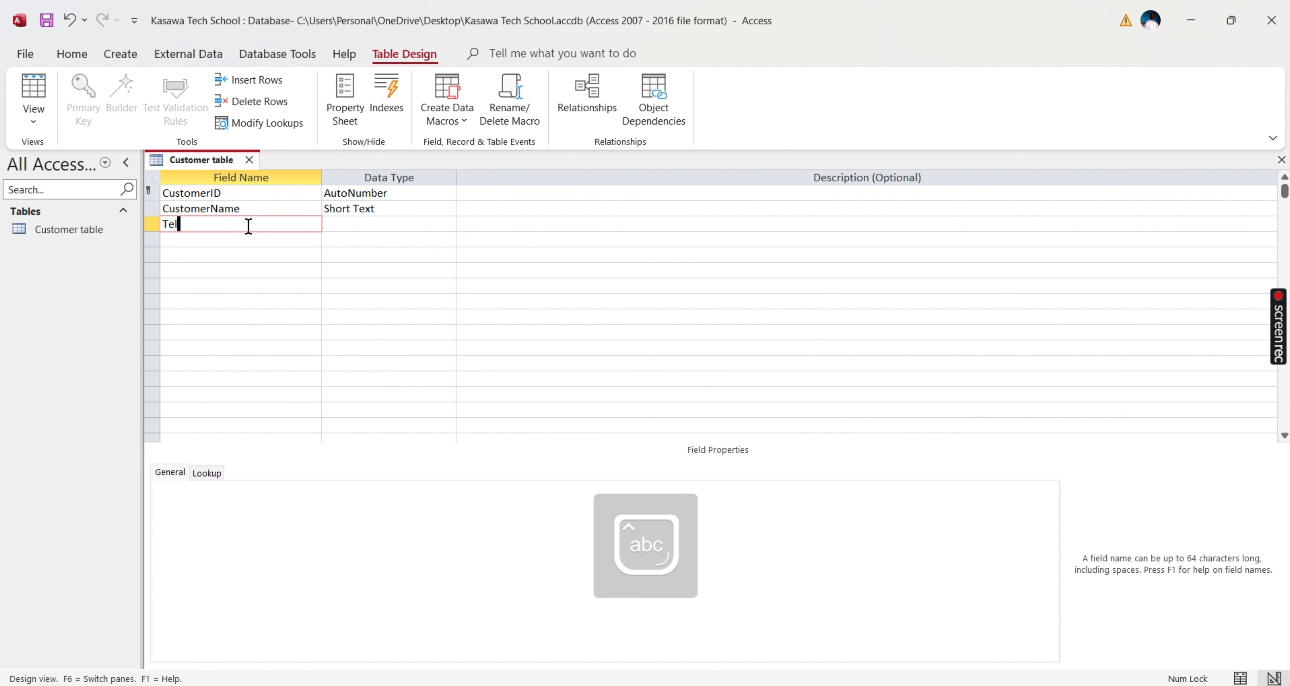
pyautogui.write('ephone number')
pyautogui.click(441, 228)
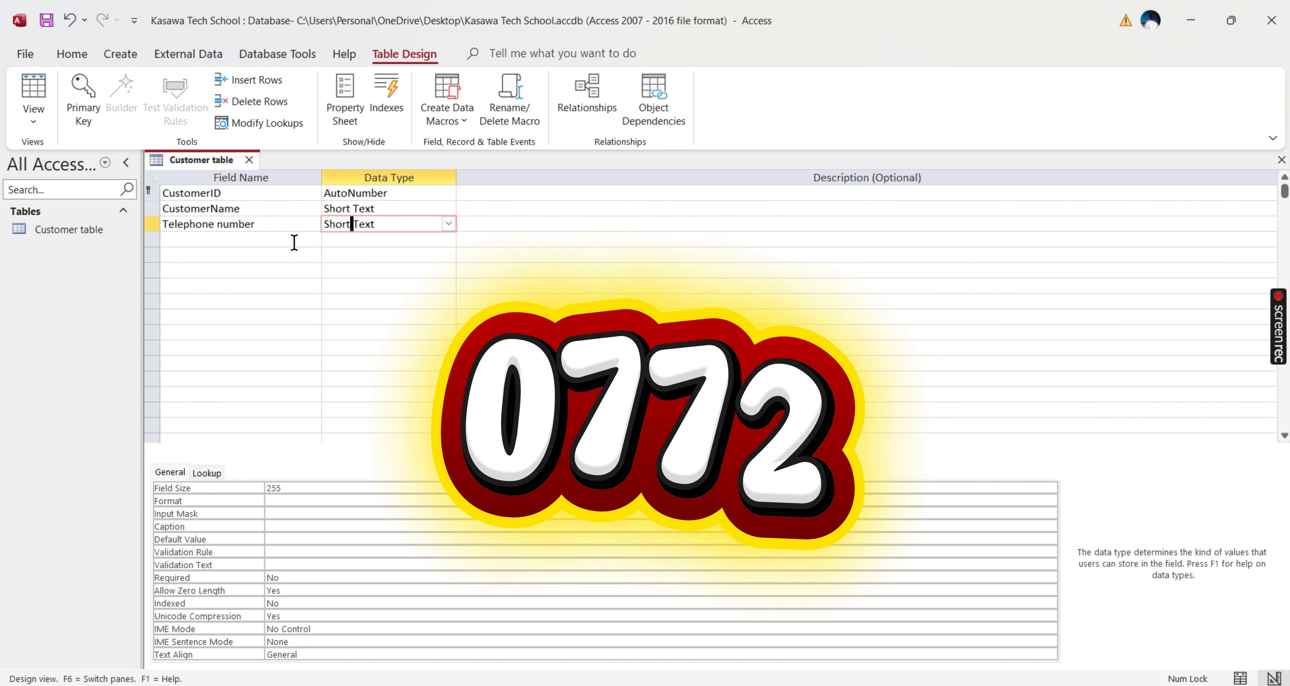
# - Enter DOB as the fourth field name
pyautogui.click(268, 239)
pyautogui.press('capslock')
pyautogui.write('DON')
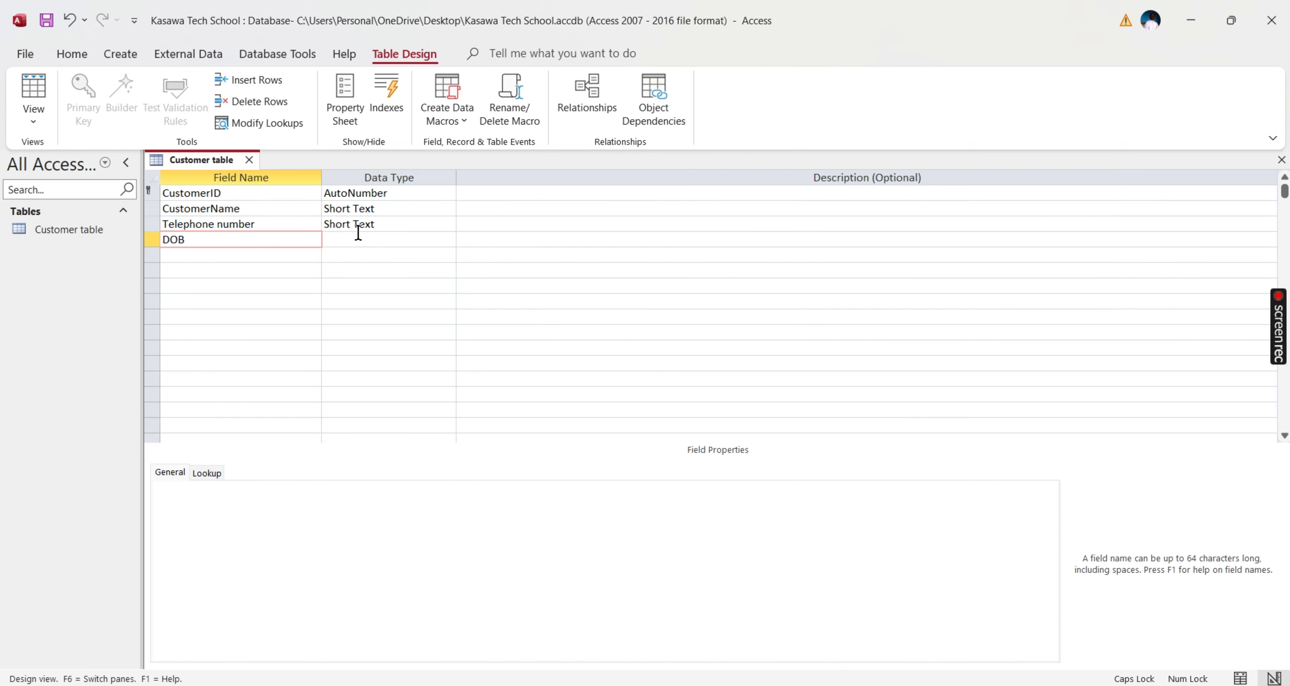
# - Choose Date/Time from the DOB field's data type list
pyautogui.click(448, 244)
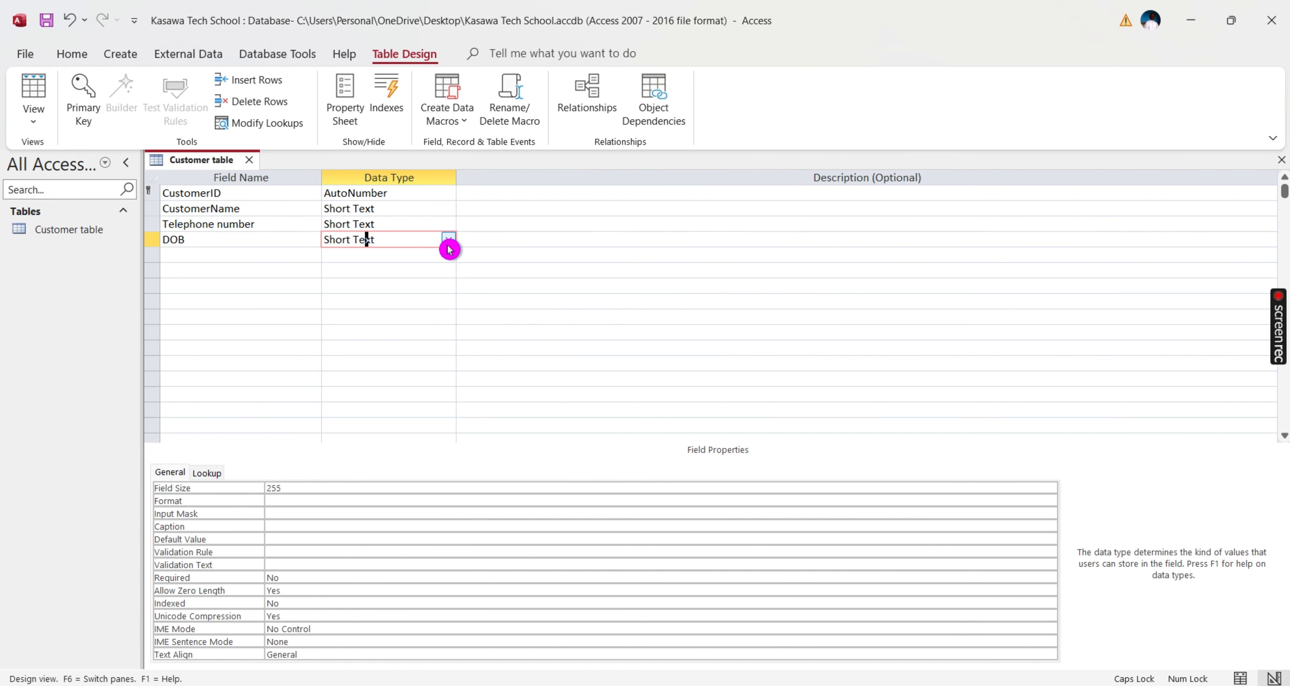
pyautogui.click(448, 243)
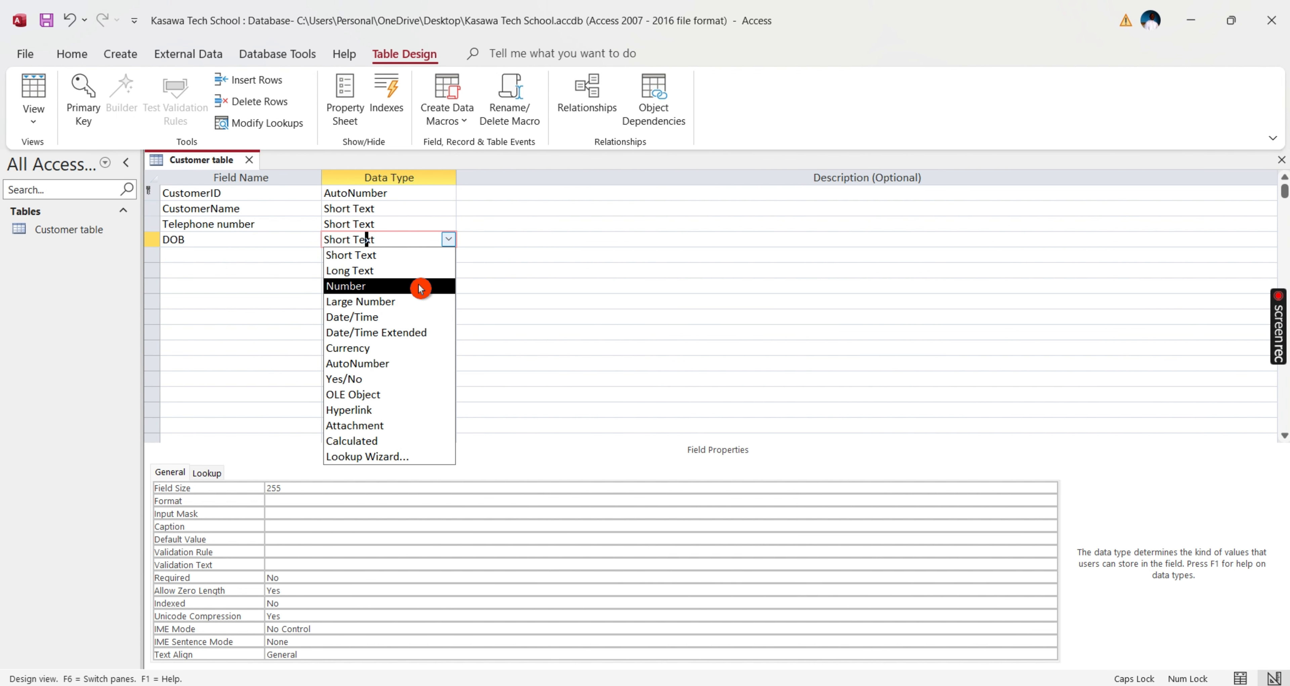
pyautogui.click(425, 318)
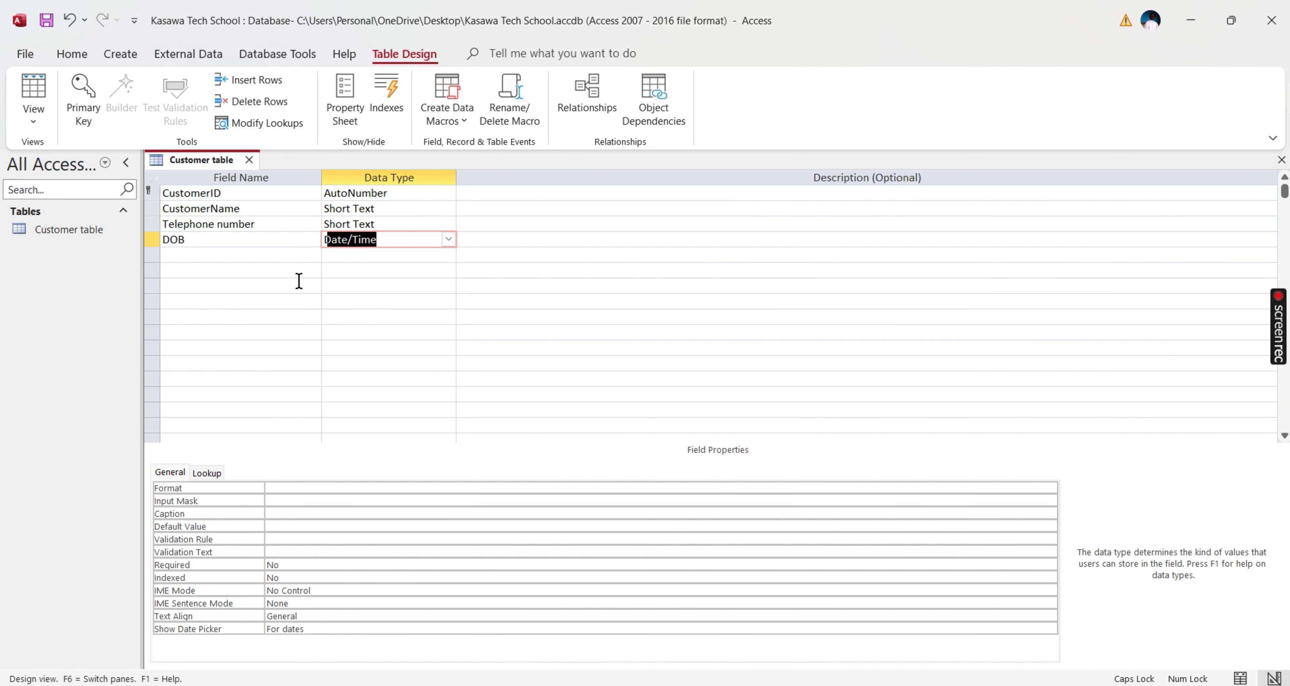
pyautogui.click(150, 190)
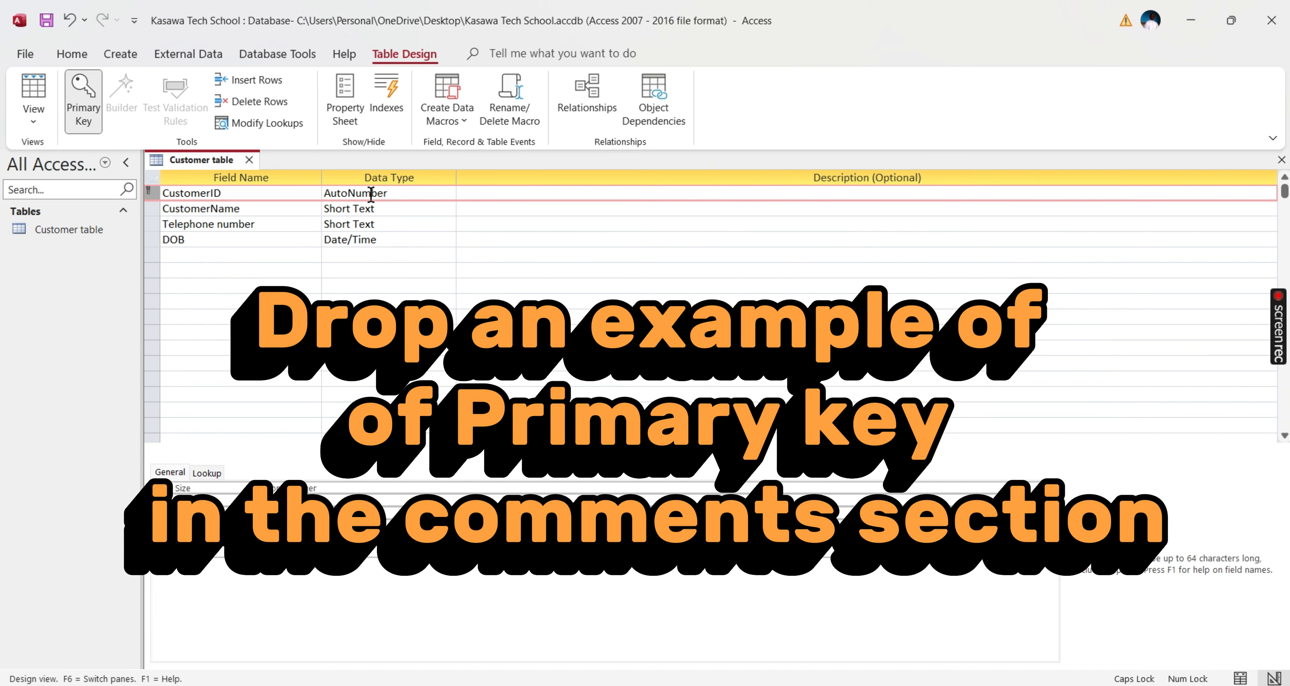
# - Try making Telephone number the primary key, then remove that key again
pyautogui.click(156, 210)
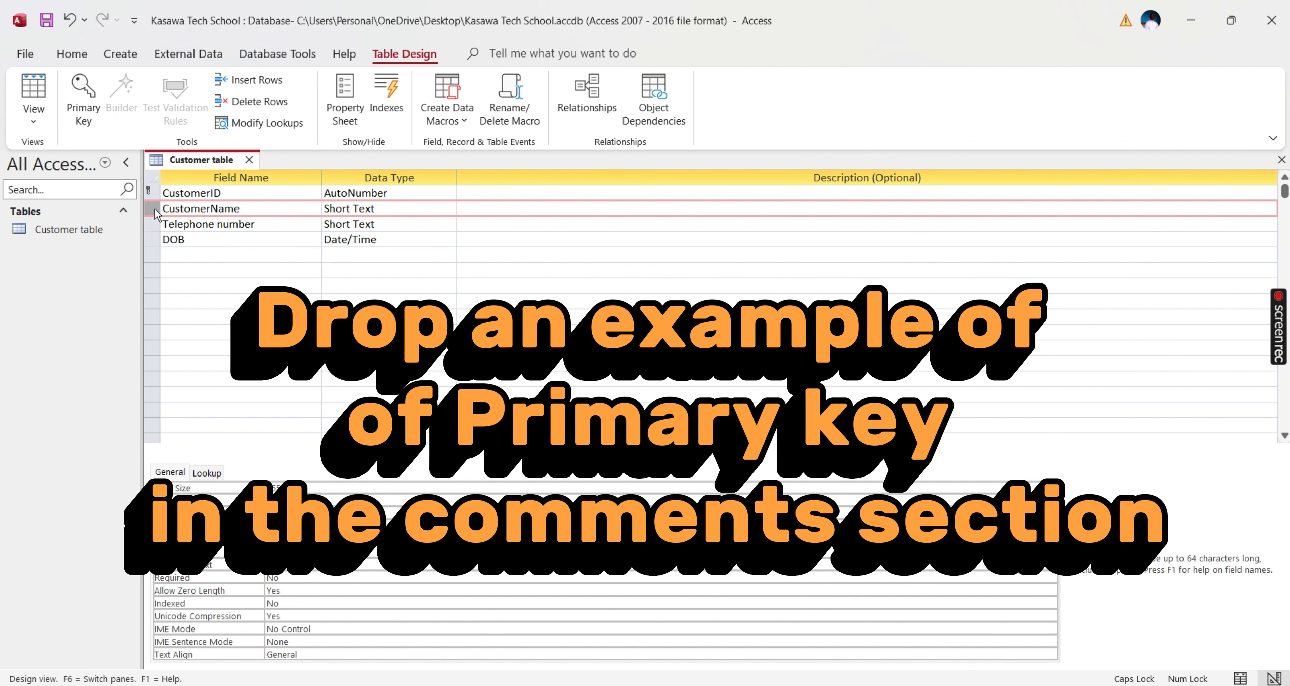
pyautogui.click(153, 224)
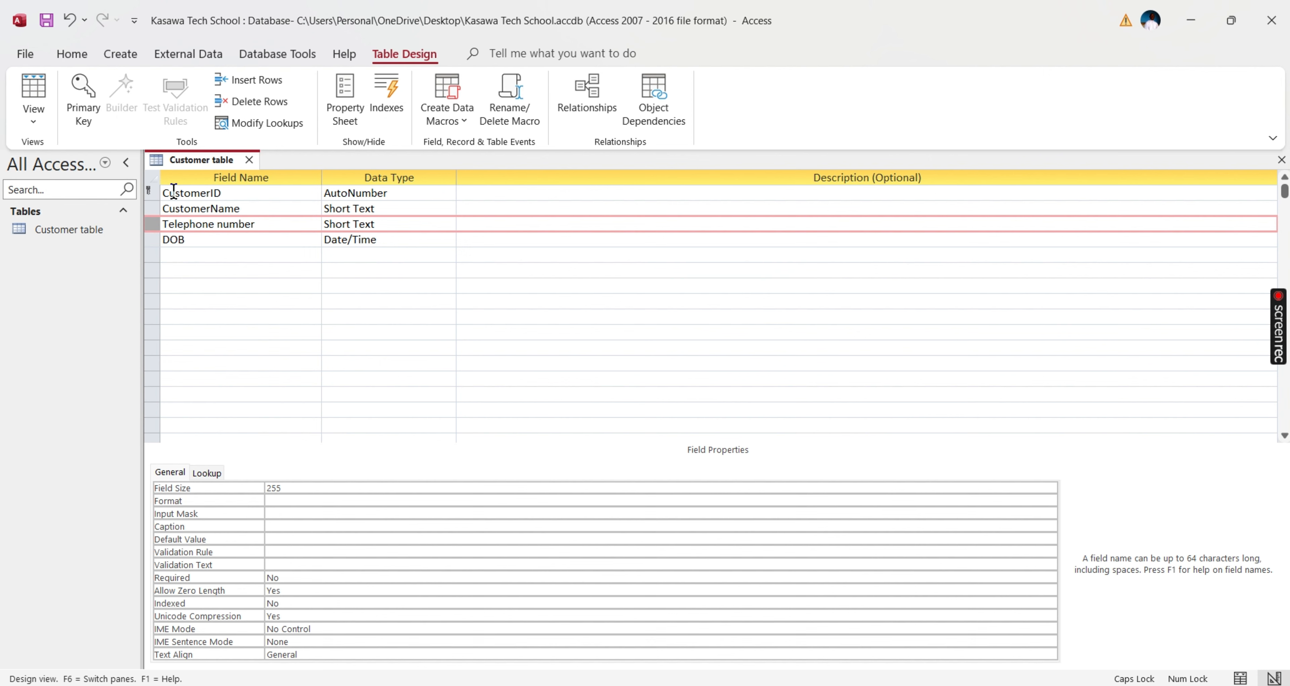
pyautogui.rightClick(150, 225)
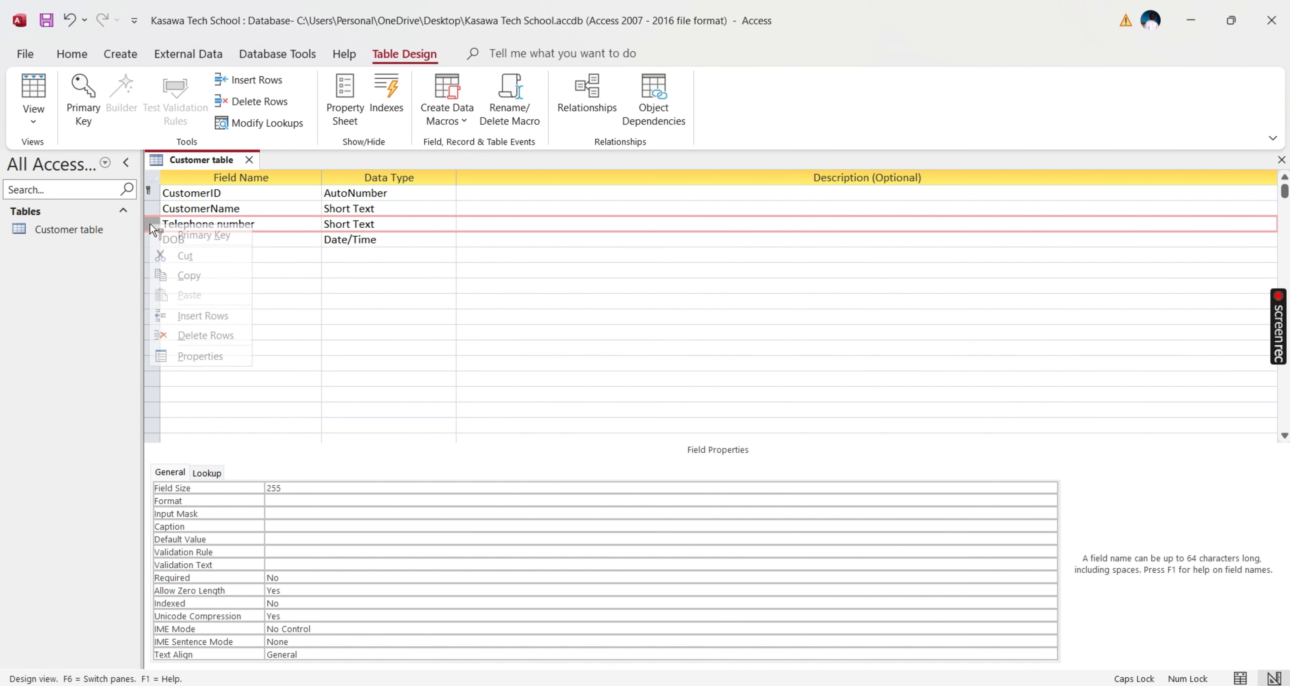
pyautogui.click(191, 238)
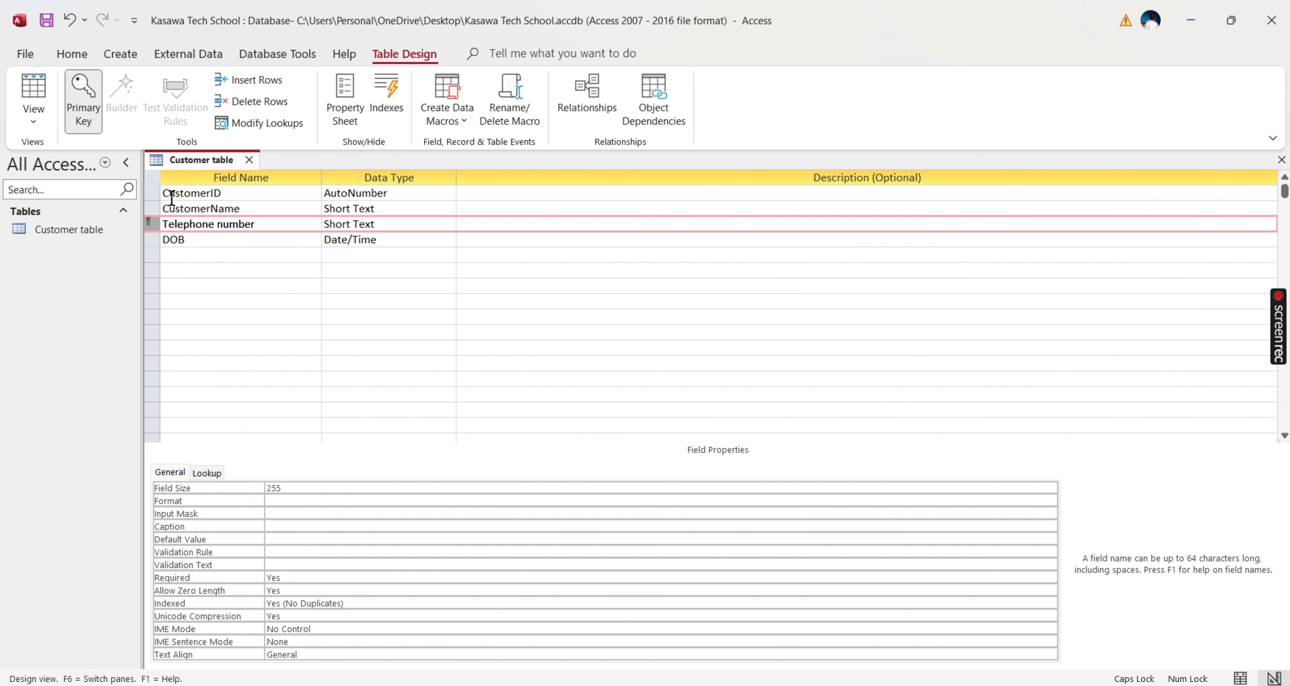
pyautogui.rightClick(151, 222)
pyautogui.click(187, 232)
pyautogui.click(165, 255)
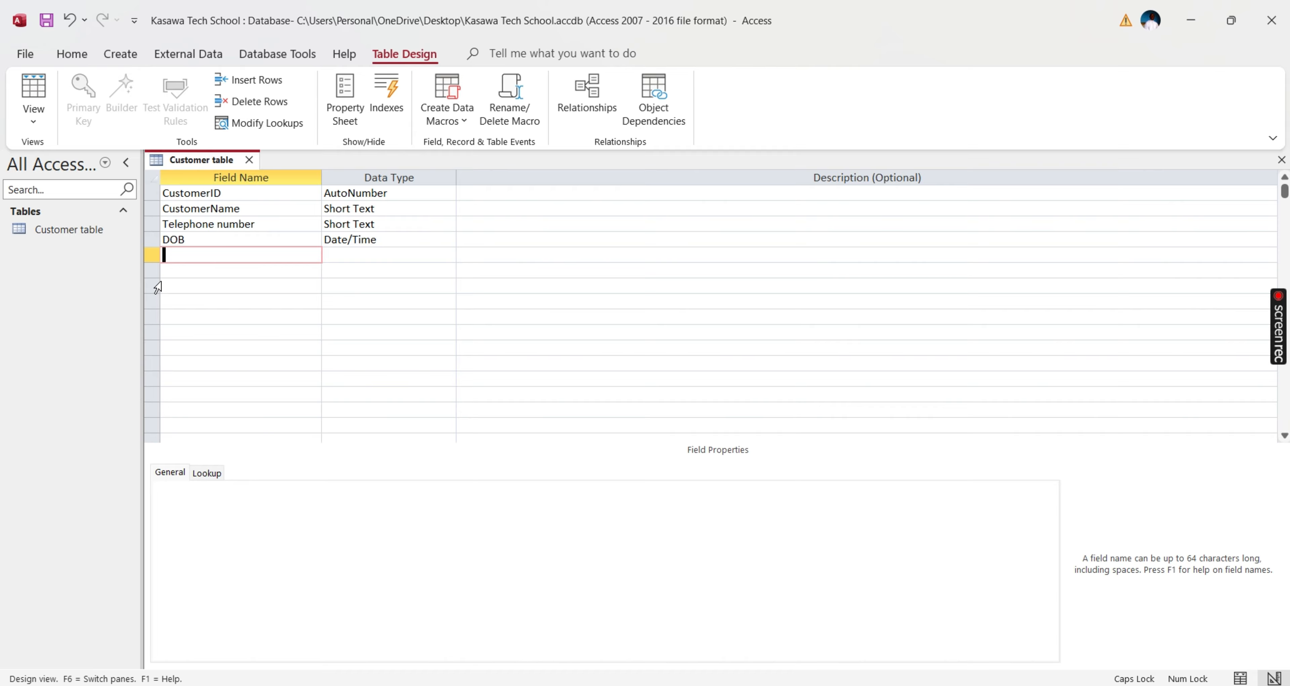
# - Restore CustomerID as the primary key and save the table design
pyautogui.rightClick(152, 193)
pyautogui.click(178, 207)
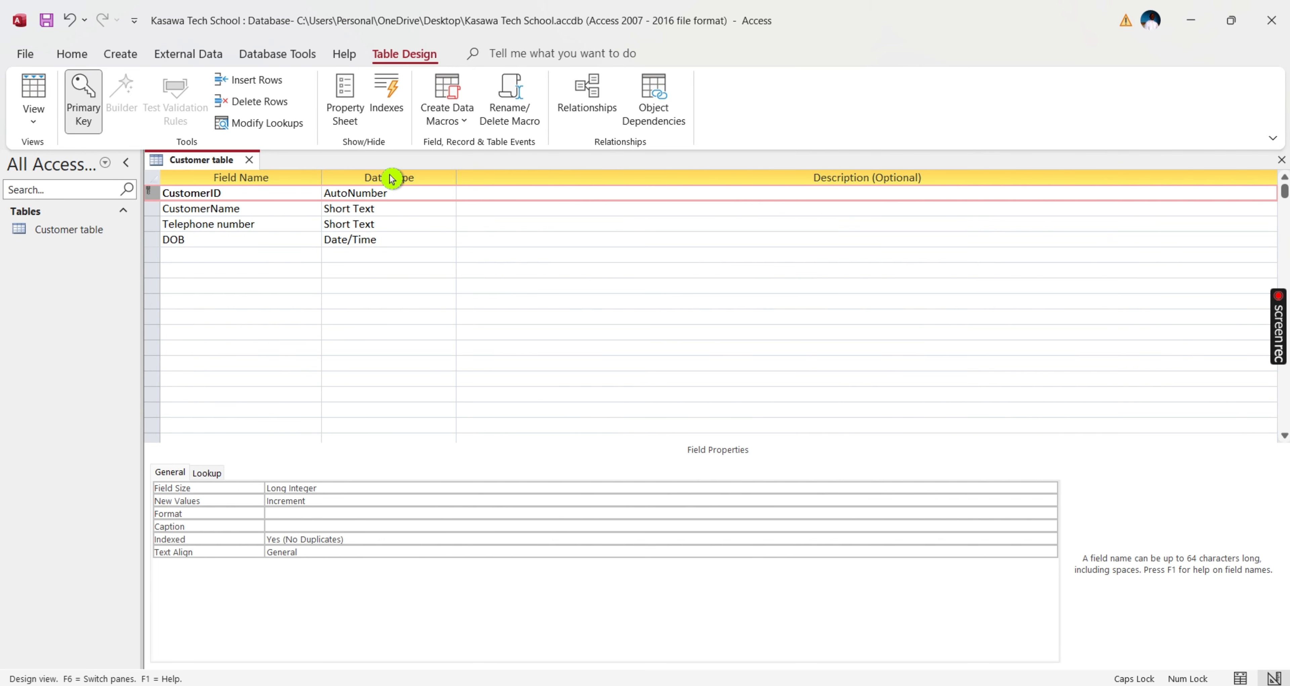
pyautogui.click(24, 54)
pyautogui.click(52, 237)
pyautogui.click(630, 235)
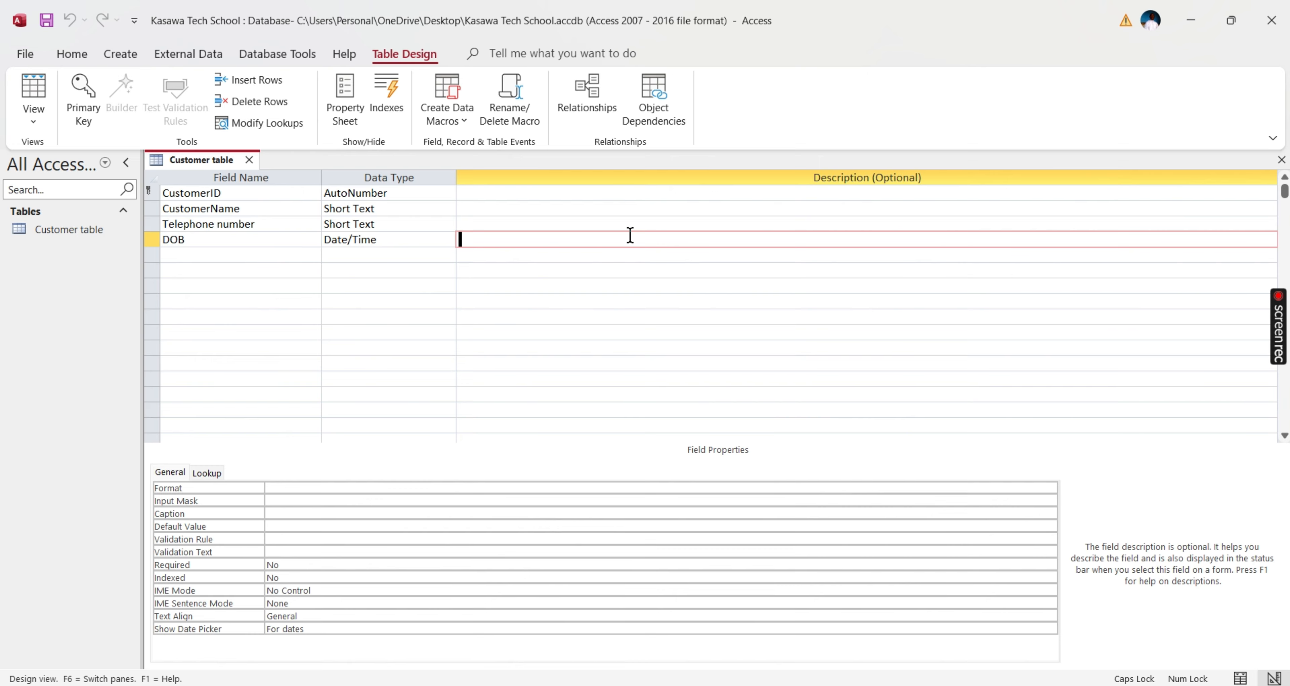
# - Type 'This is the customer's date of birth' into DOB's Description cell
pyautogui.write('TH')
pyautogui.press('BackSpace')
pyautogui.press('capslock')
pyautogui.write('hi')
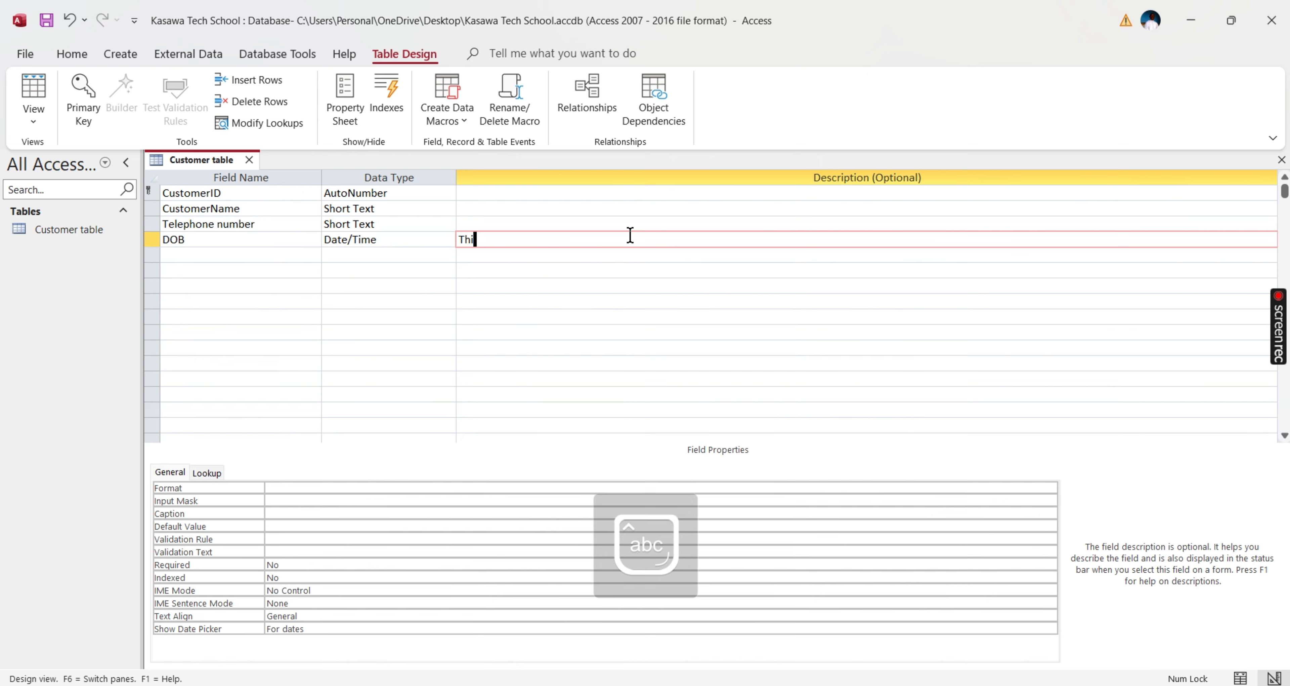
pyautogui.write('s is the ')
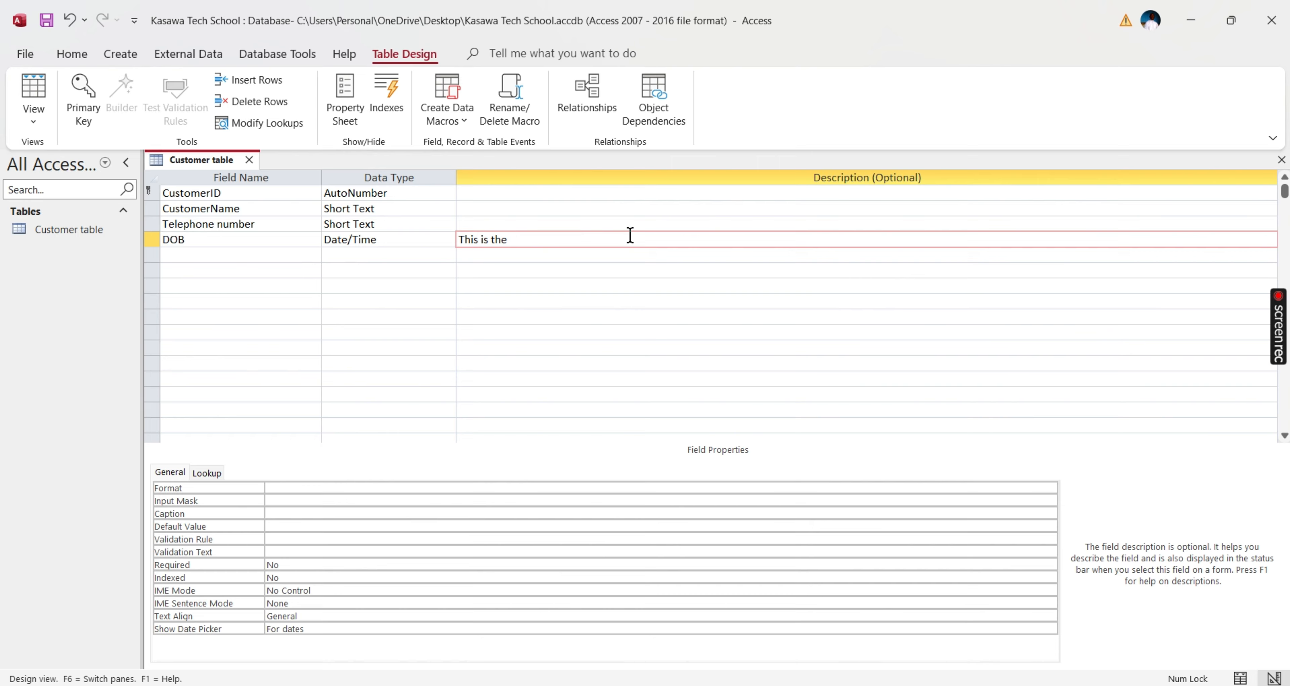
pyautogui.write("custiomers's date of birth")
pyautogui.click(730, 225)
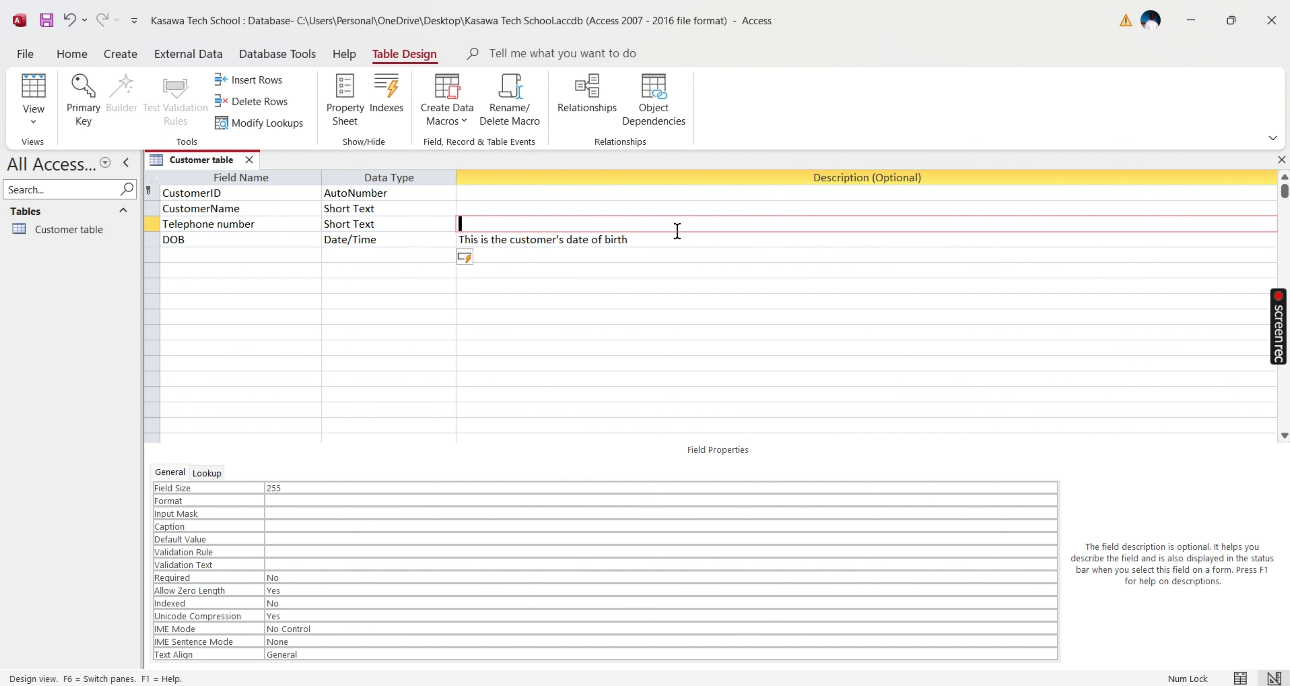
pyautogui.click(672, 239)
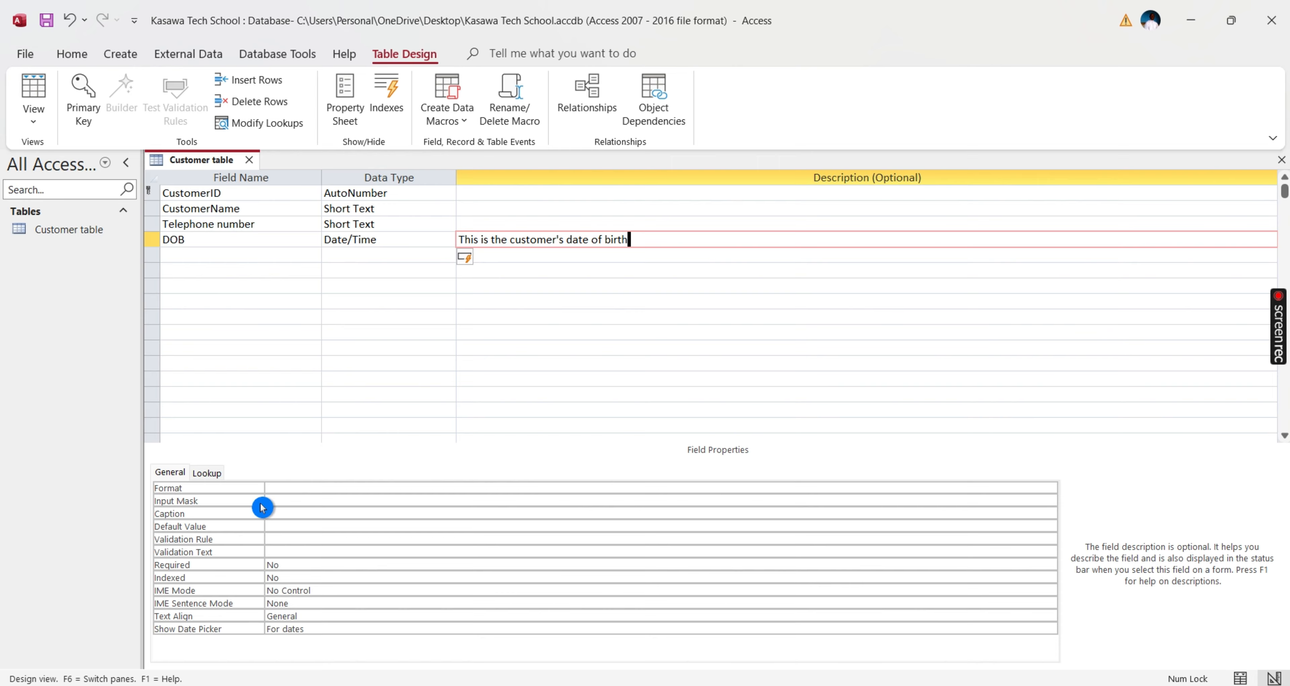
# - Save the design with the new DOB description and switch Customer table to Datasheet View
pyautogui.click(26, 54)
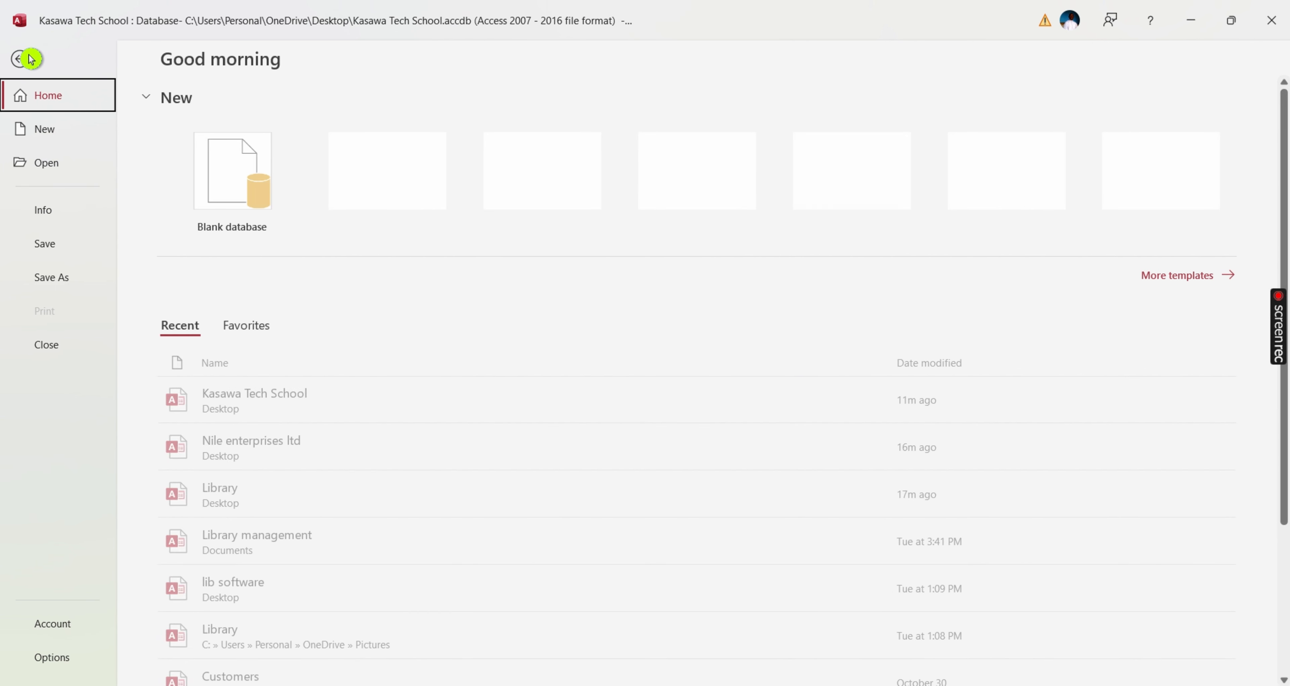
pyautogui.click(46, 245)
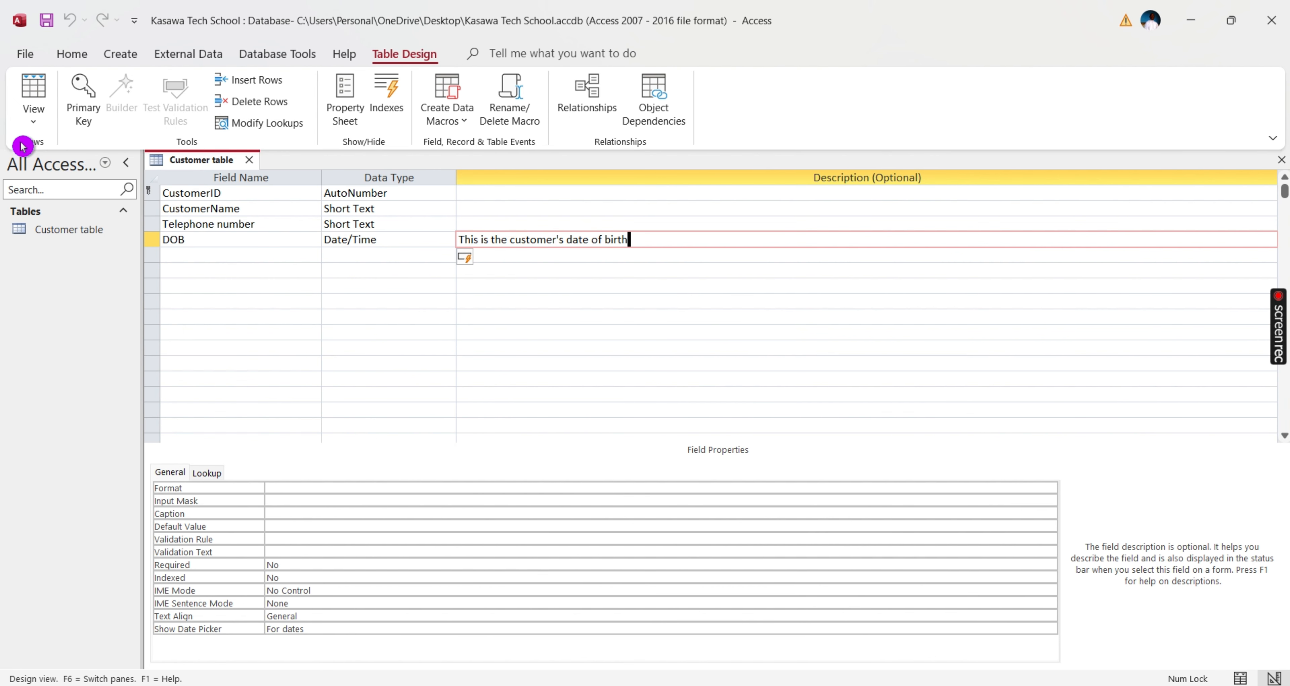
pyautogui.click(33, 124)
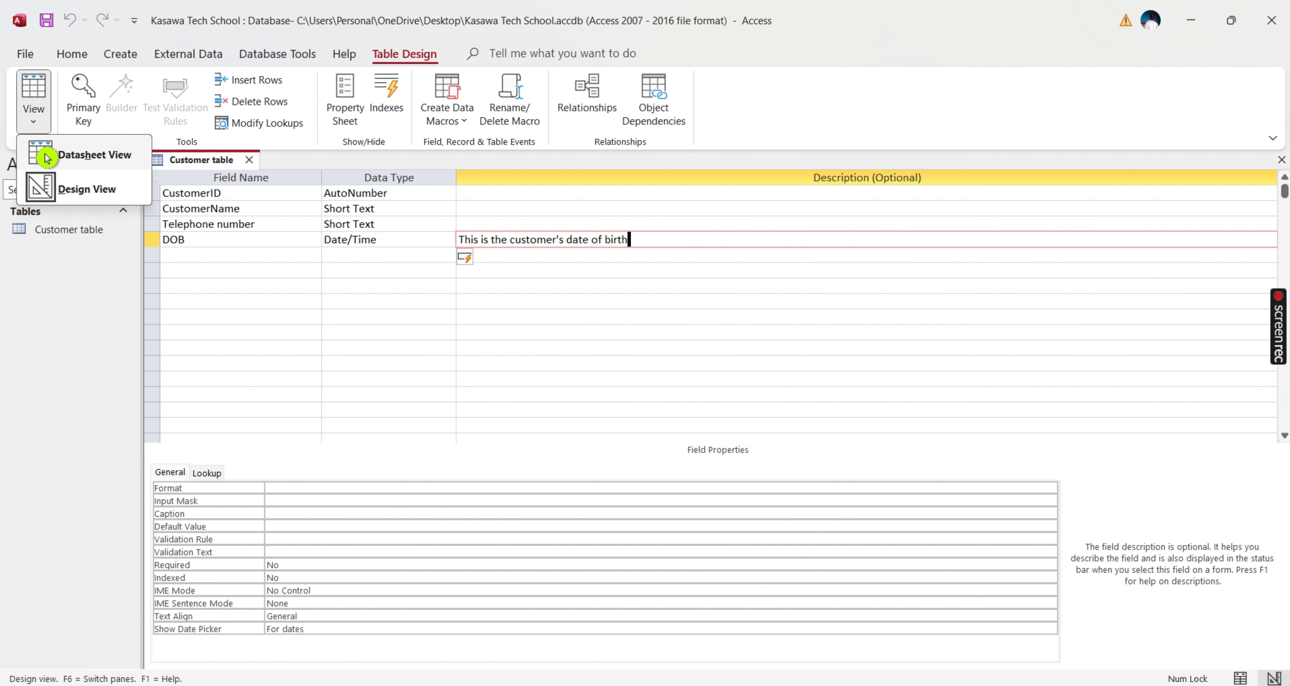
pyautogui.click(92, 156)
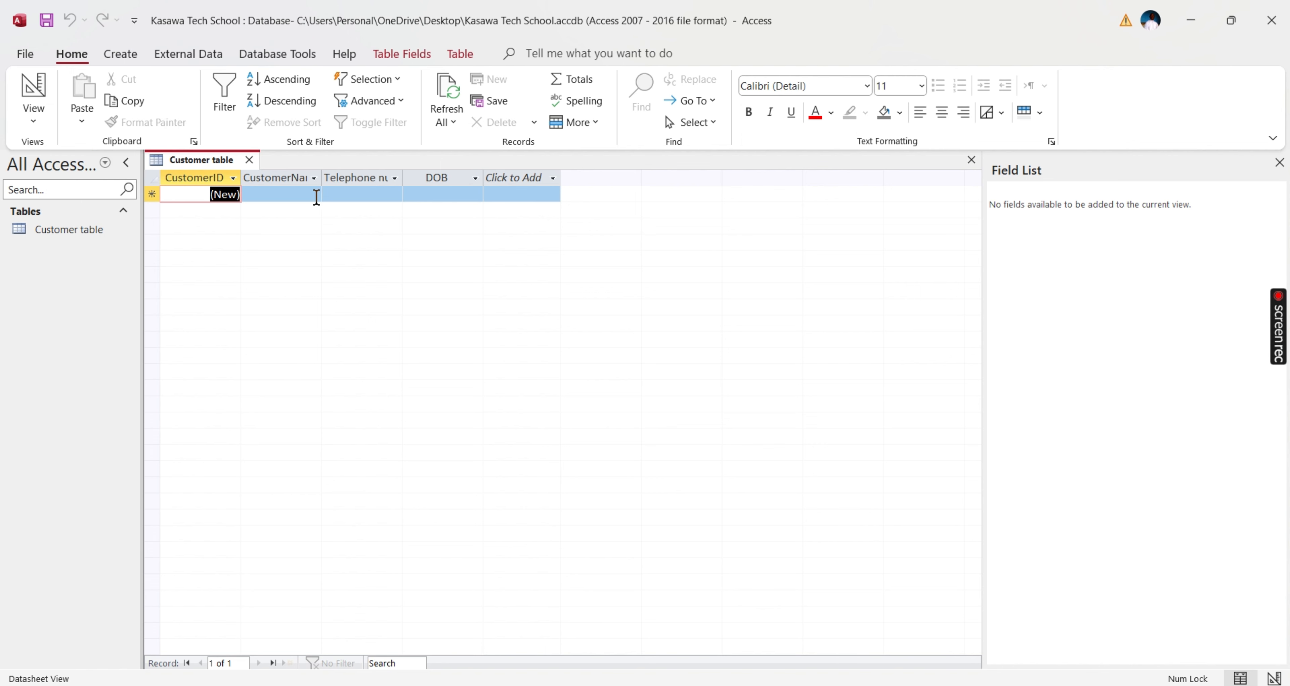
# - Auto-fit the CustomerName and Telephone number columns, then enter the first customer's name, phone number and birth date
pyautogui.doubleClick(321, 178)
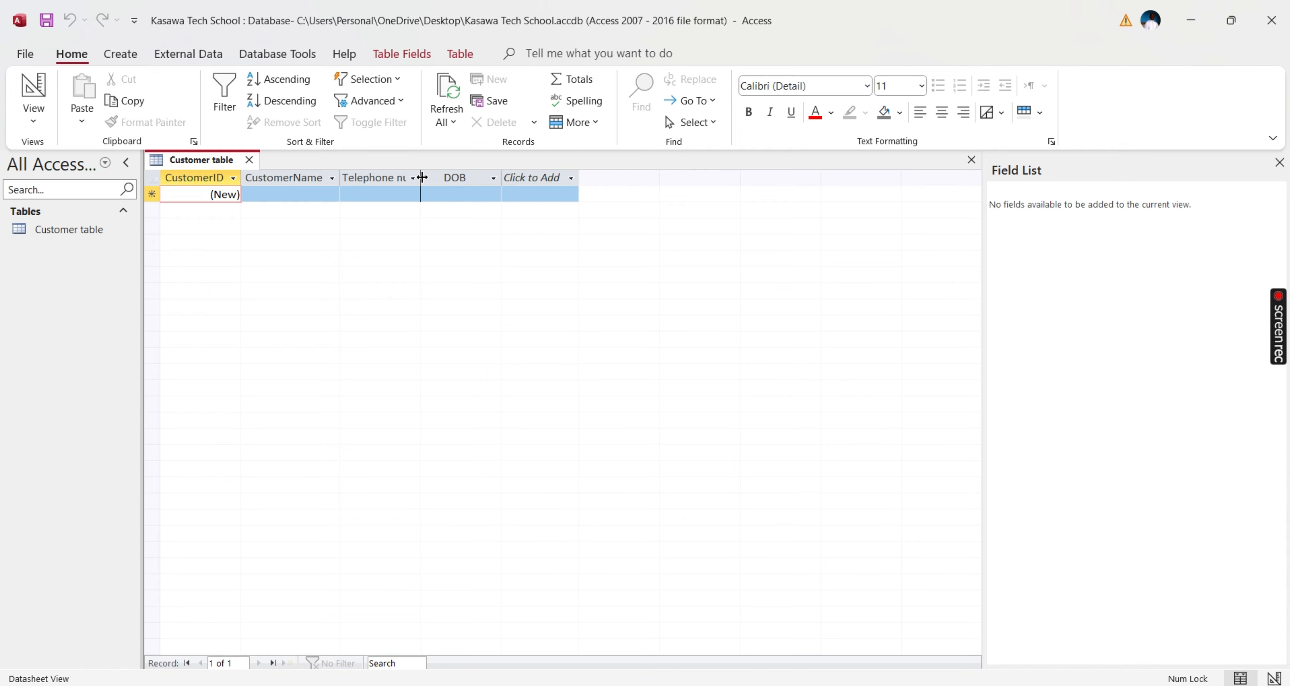
pyautogui.doubleClick(421, 177)
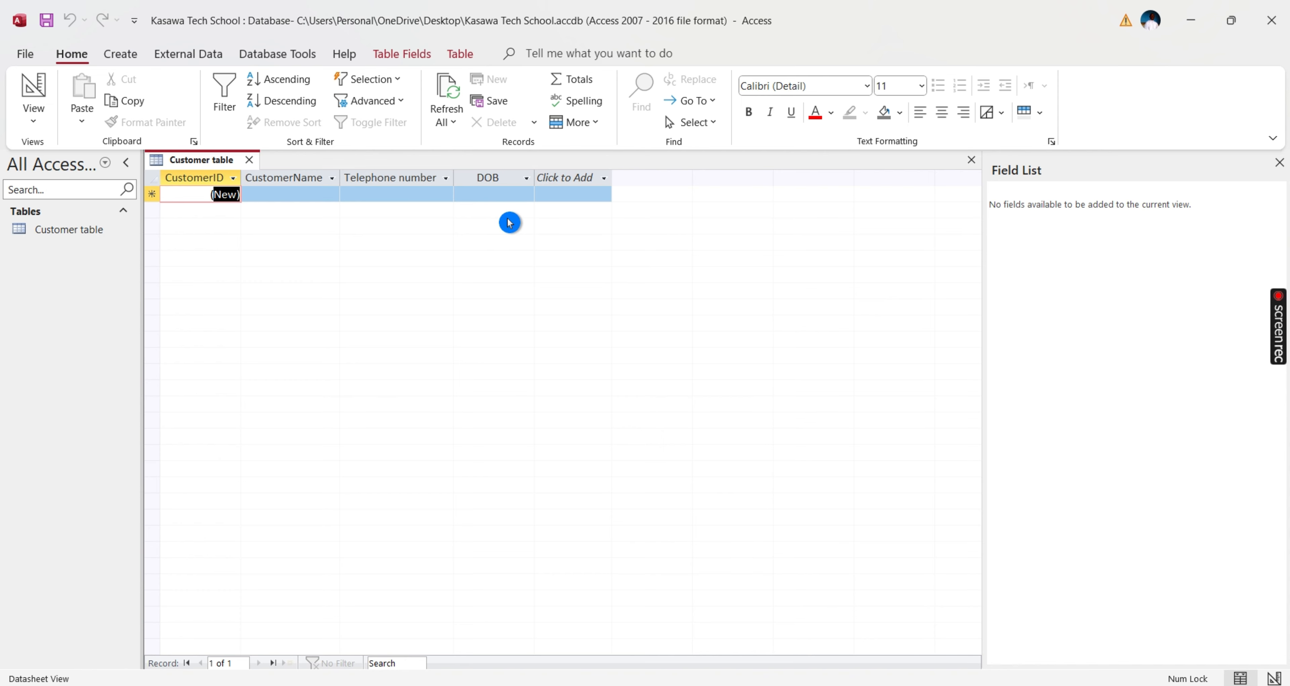
pyautogui.click(292, 195)
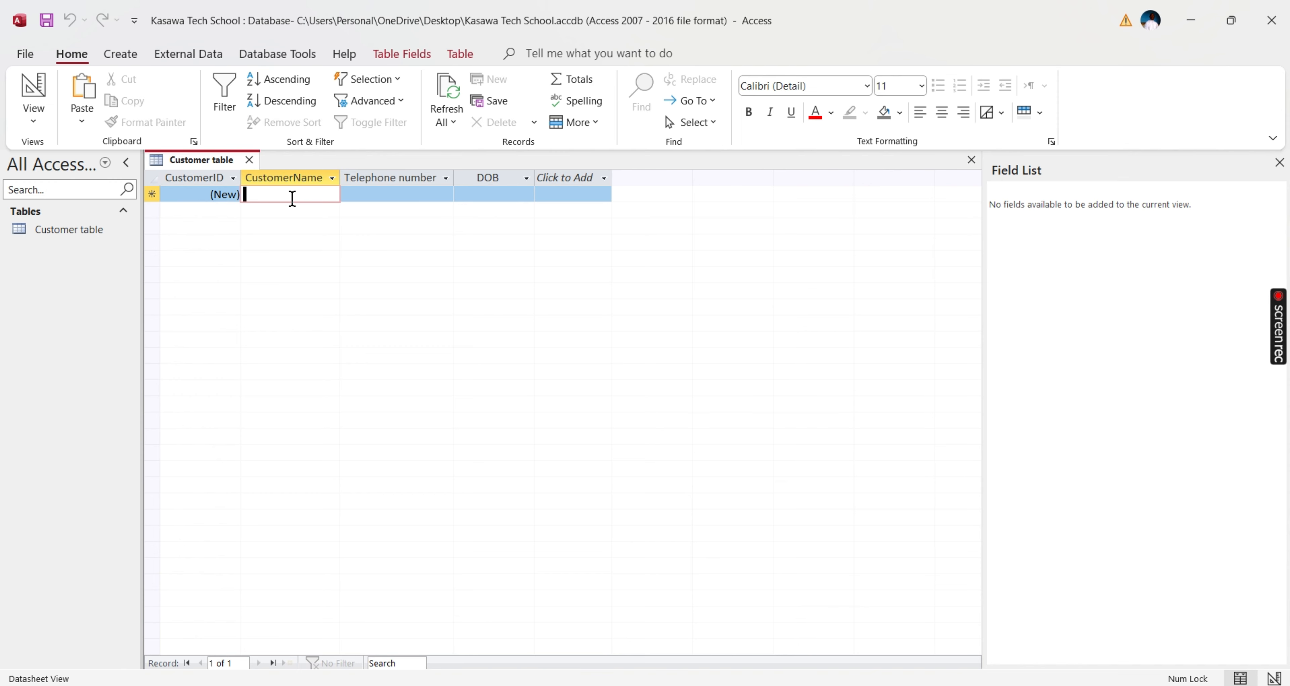
pyautogui.write('Kasawa')
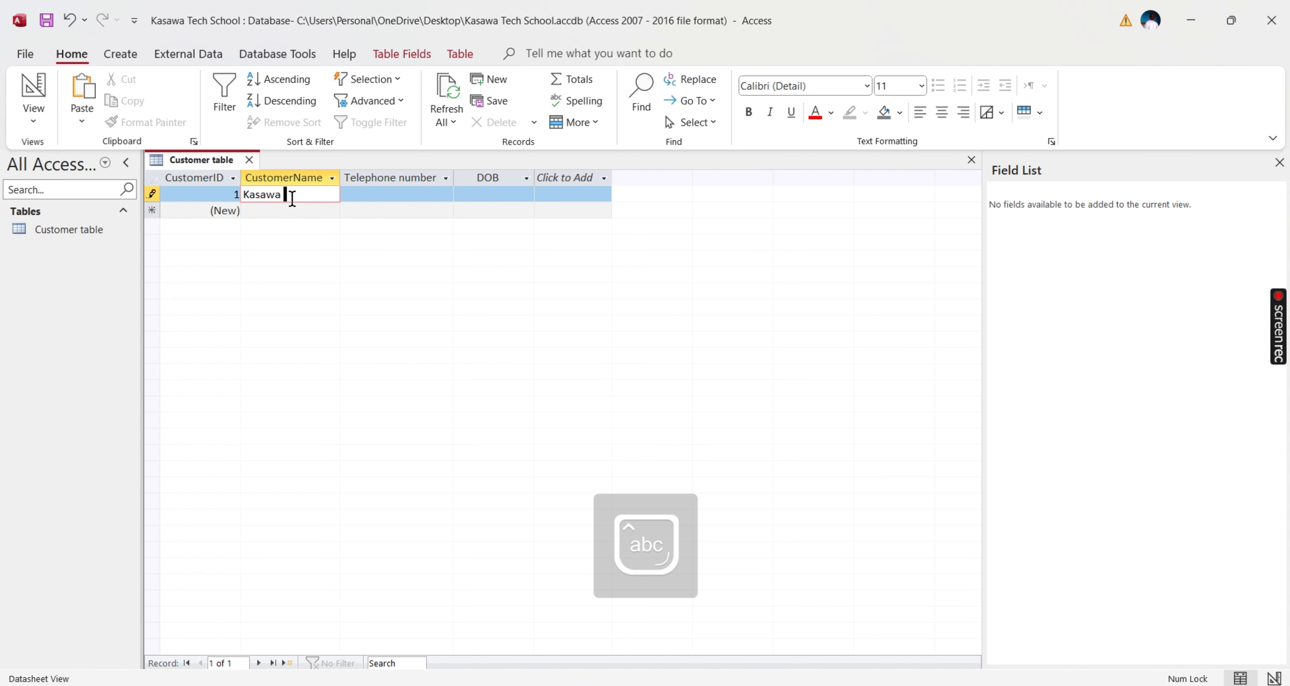
pyautogui.press('Tab')
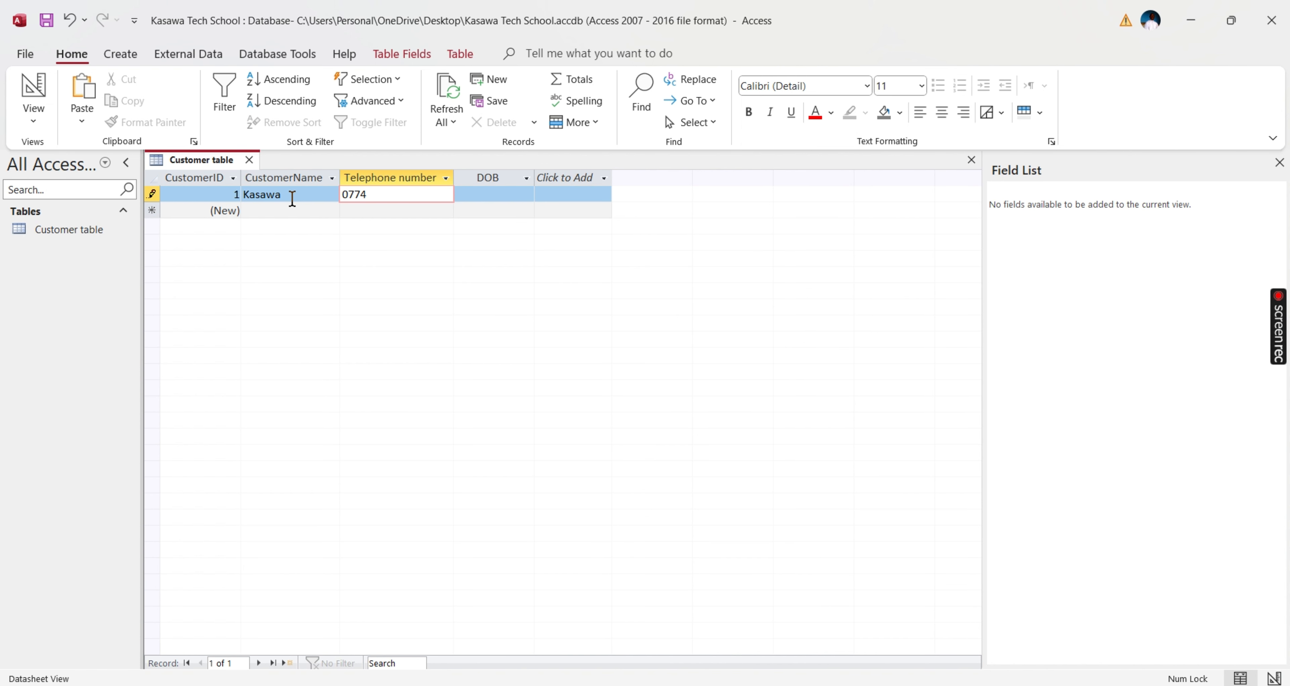
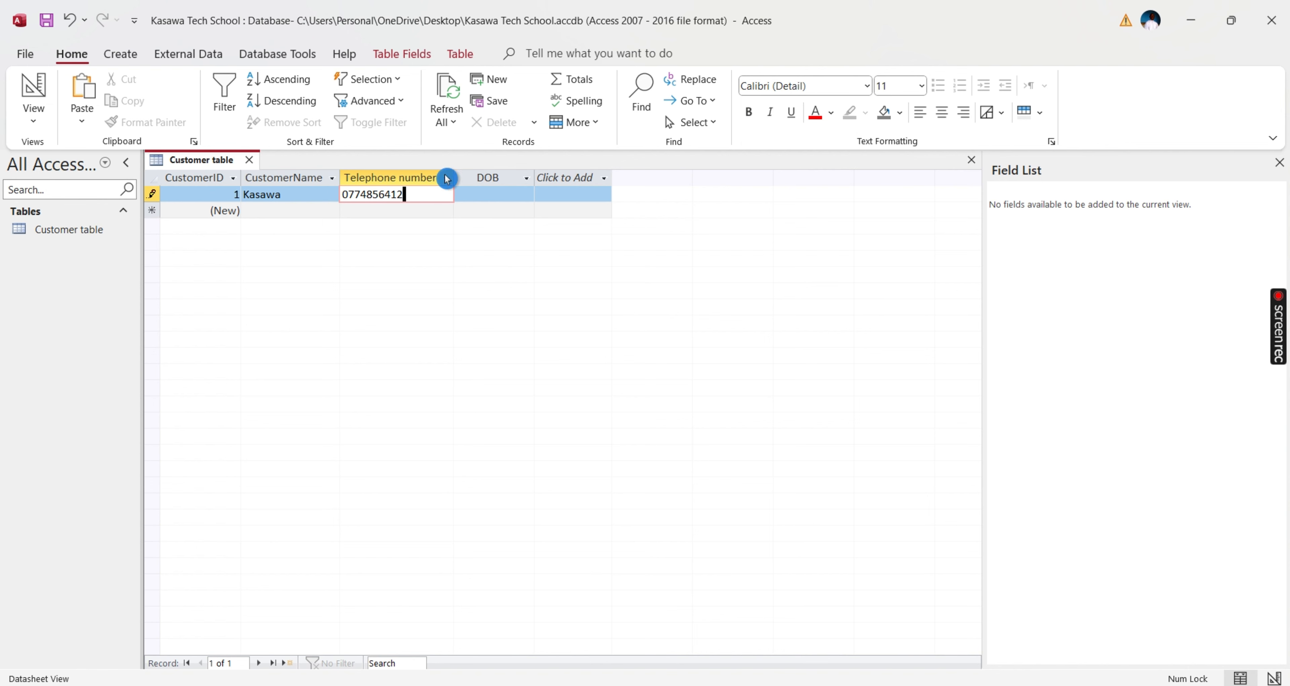
pyautogui.click(501, 196)
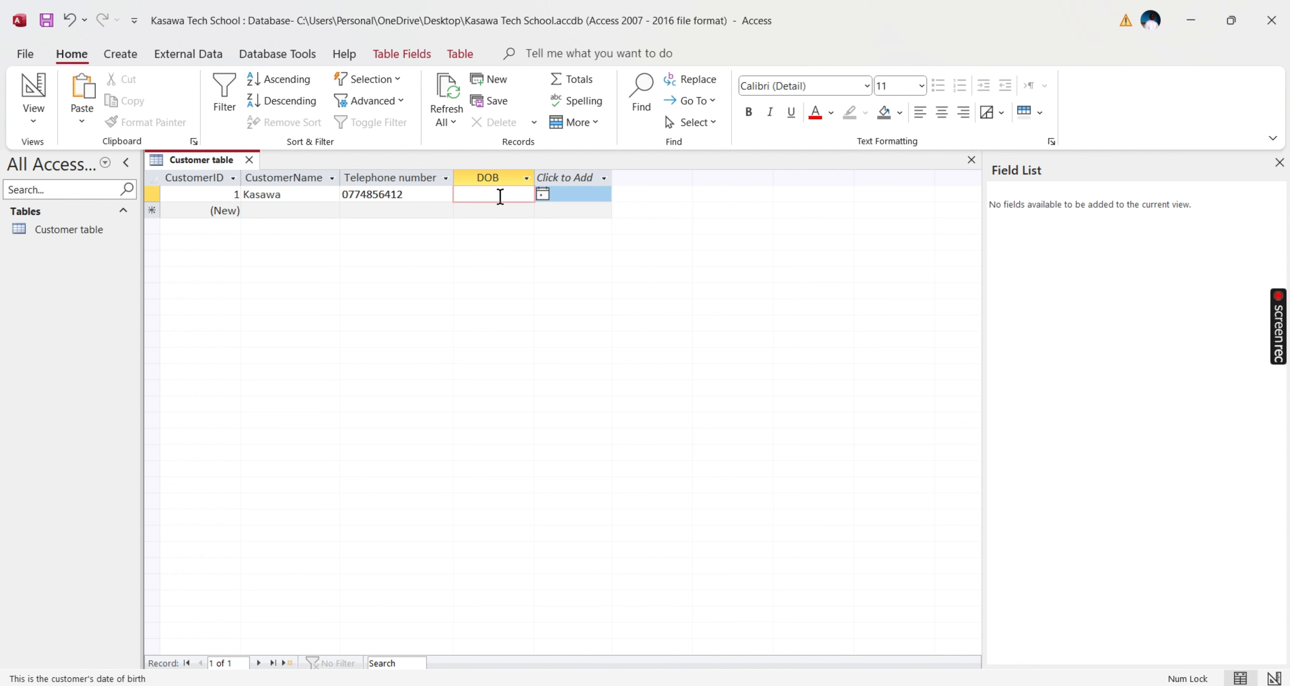
pyautogui.write('12/05/')
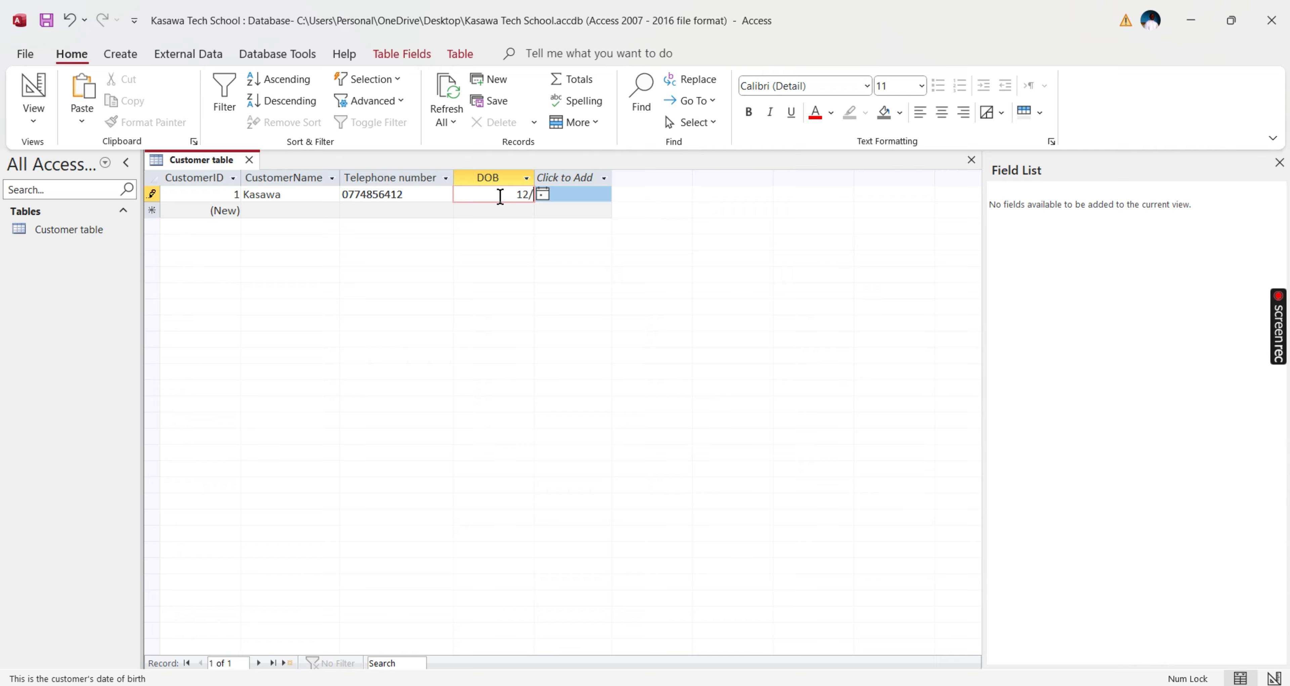